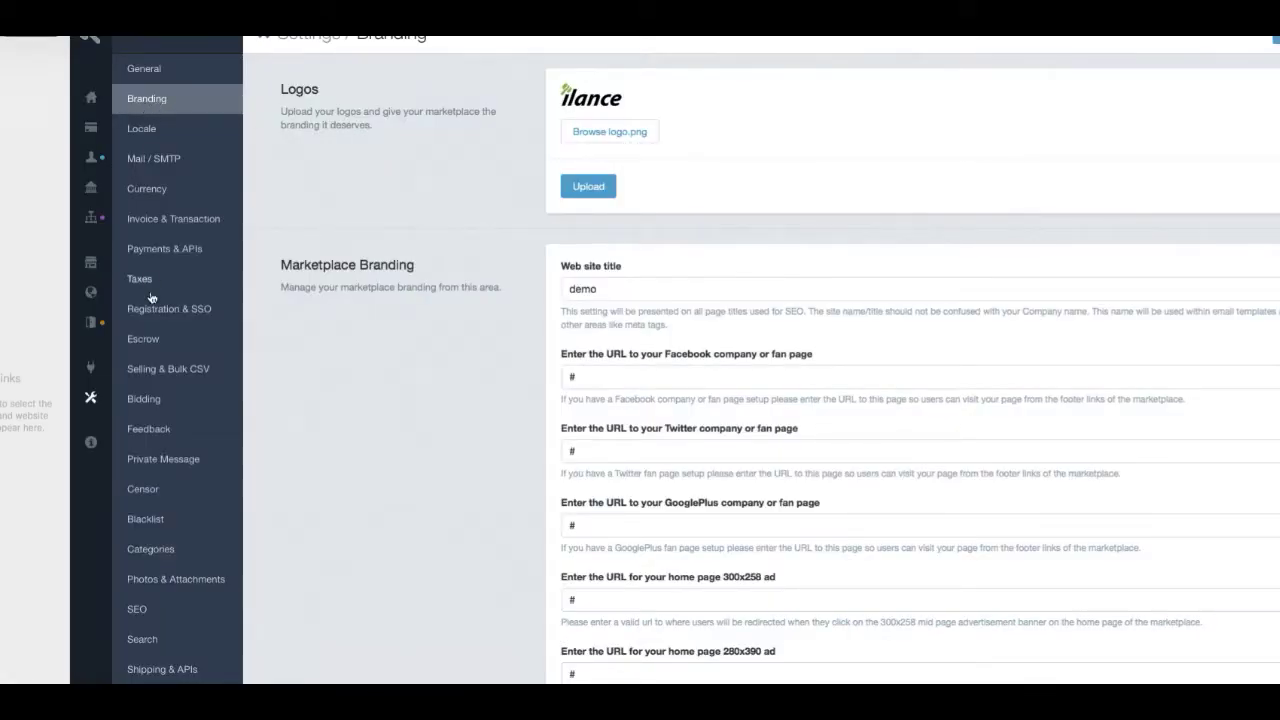
Upload logo.png as the marketplace logo on the Settings > Branding page
click(90, 401)
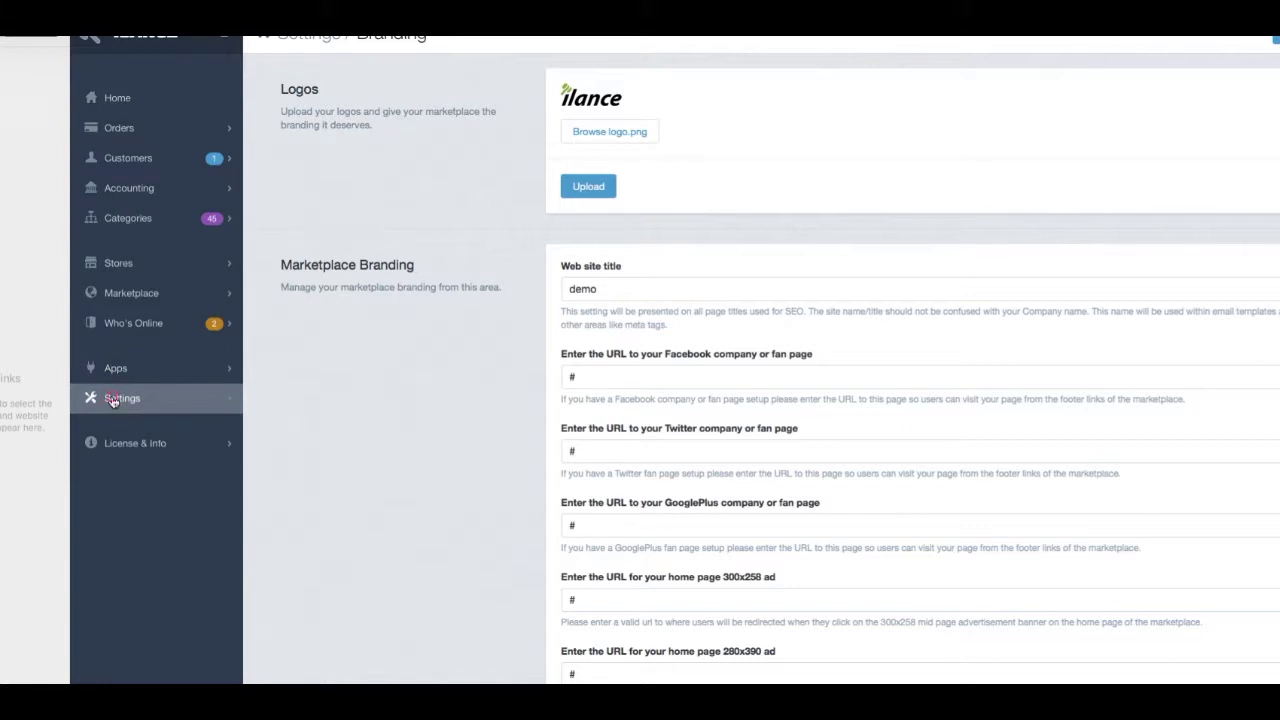
click(113, 400)
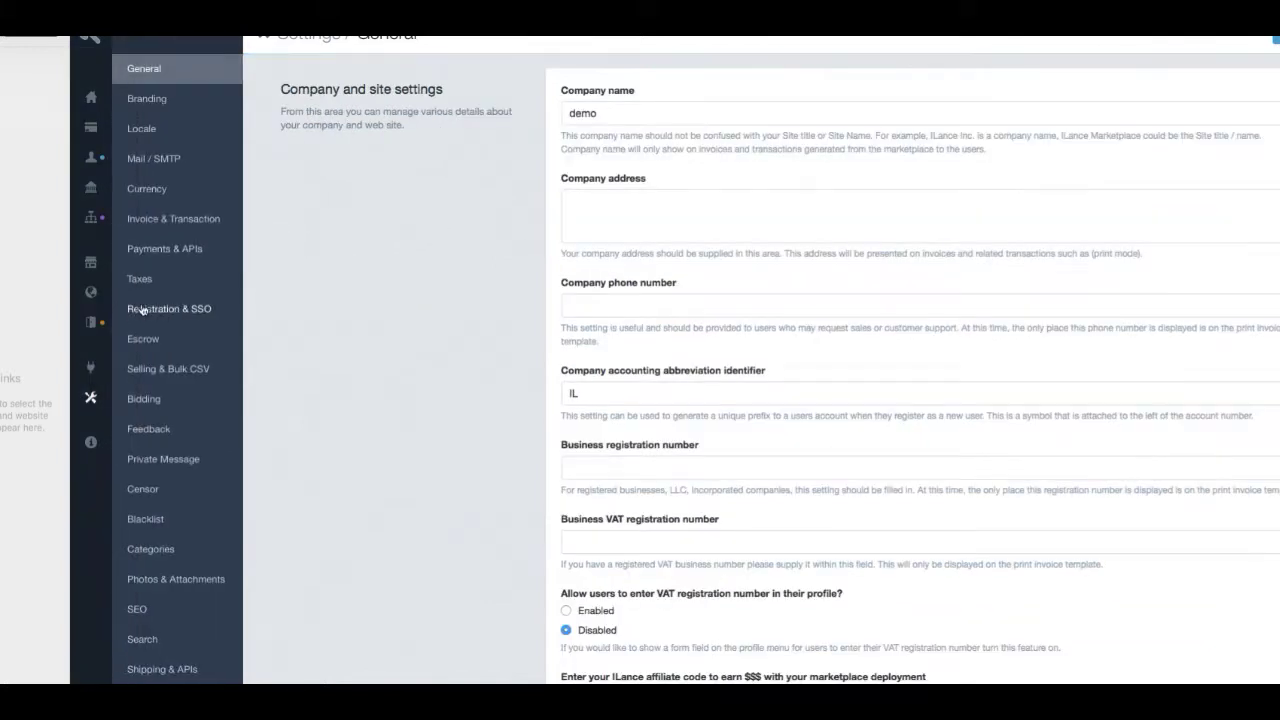
click(150, 99)
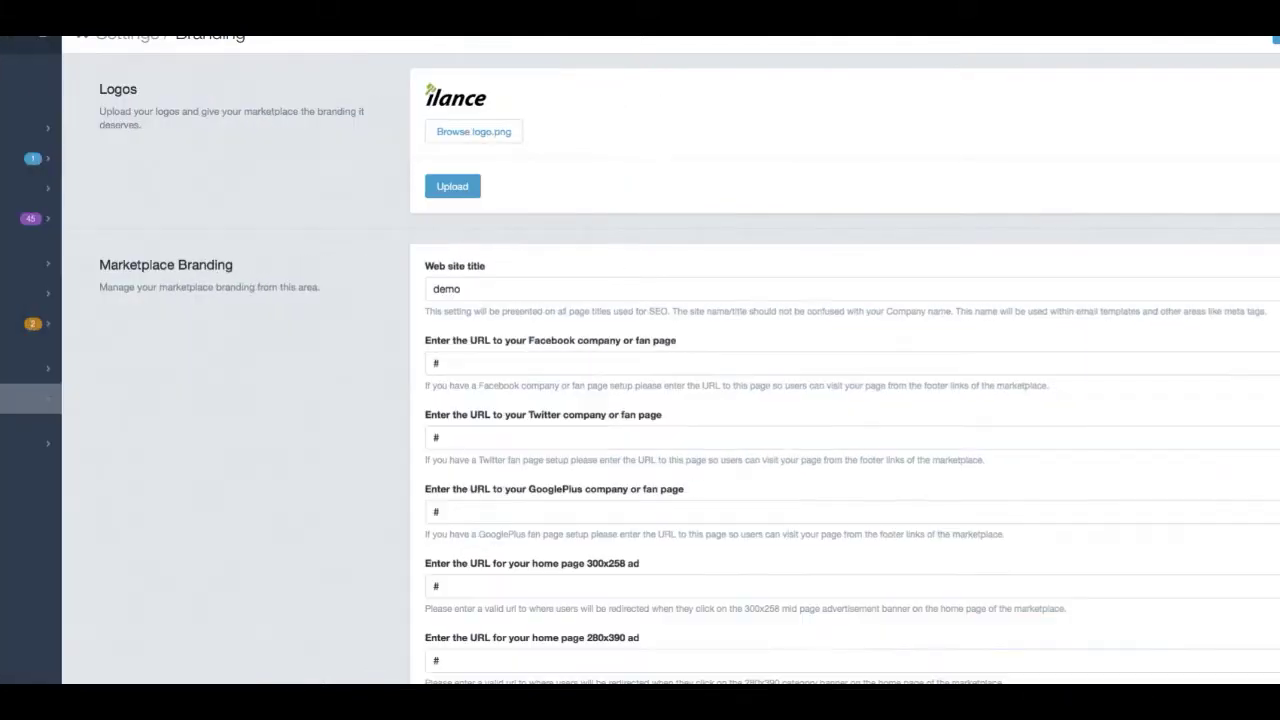
click(463, 136)
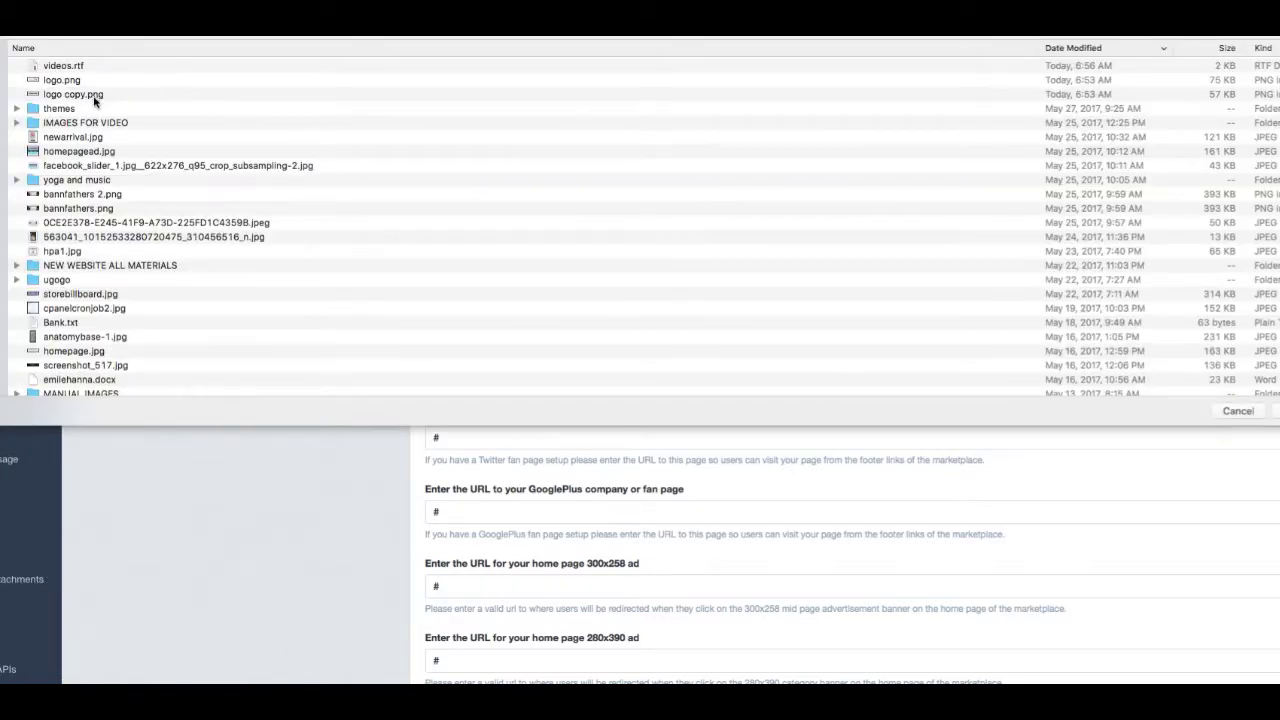
double_click(88, 82)
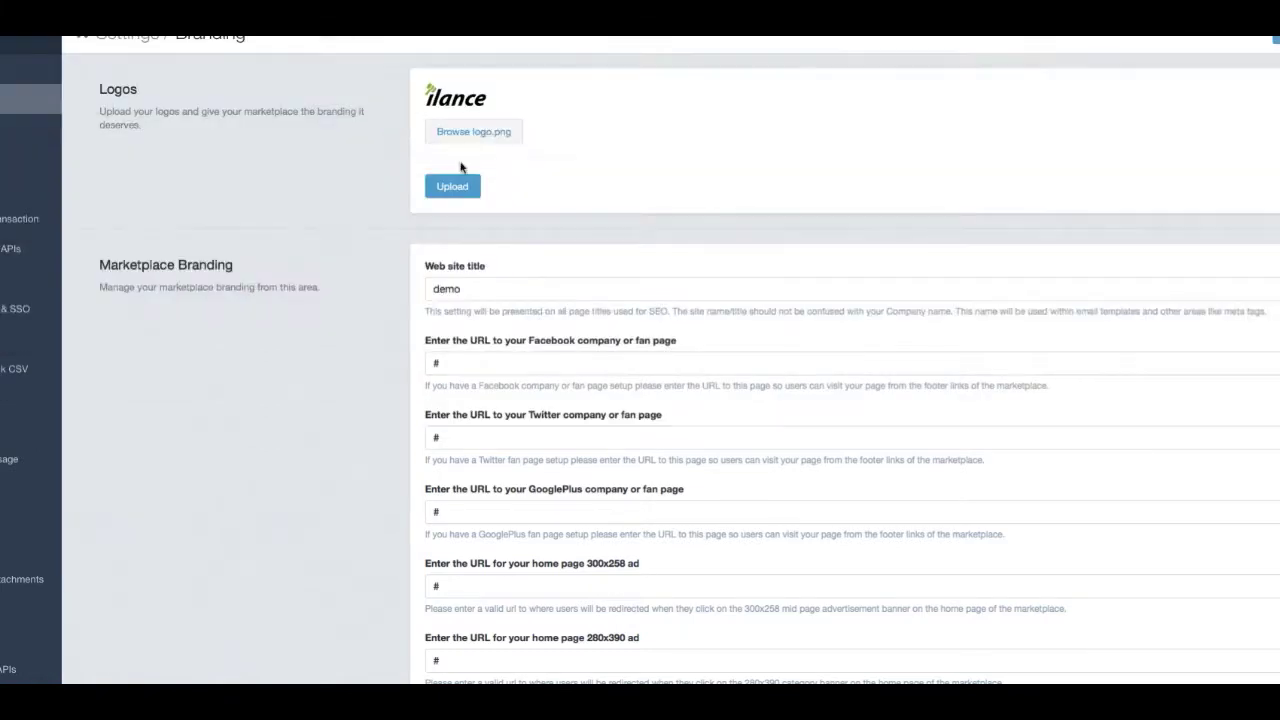
click(453, 188)
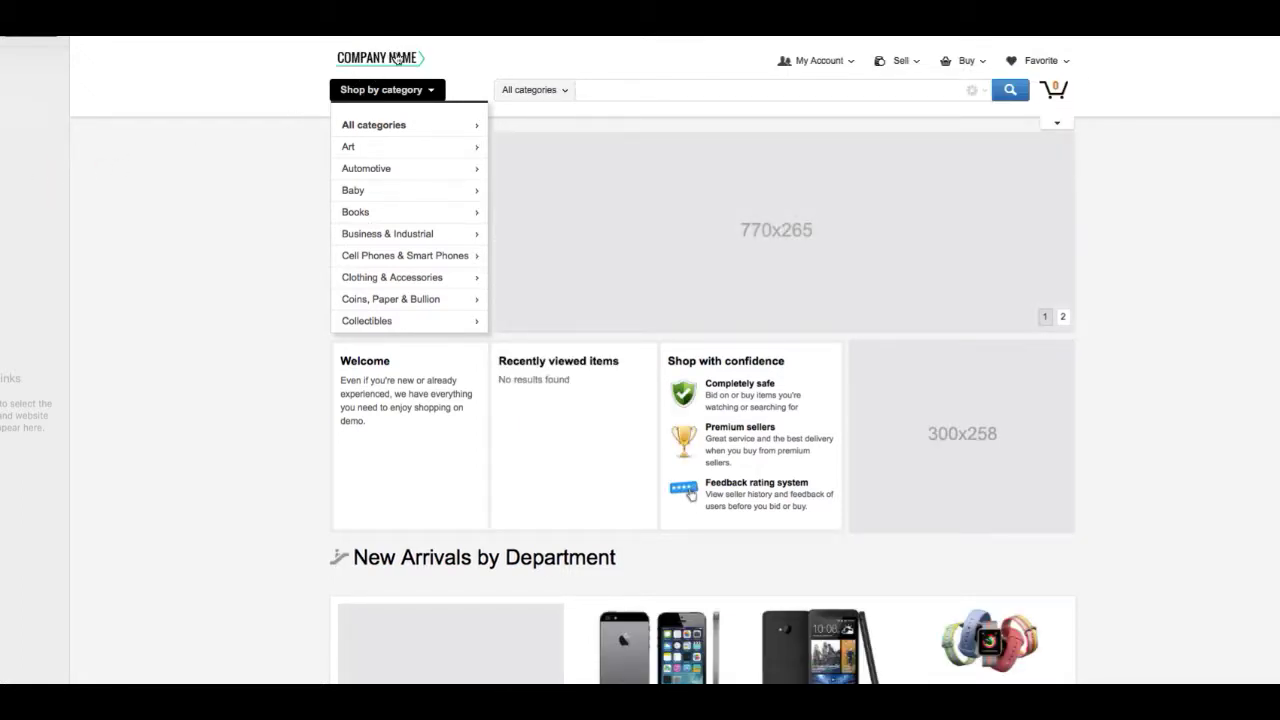
mouse_move(131, 293)
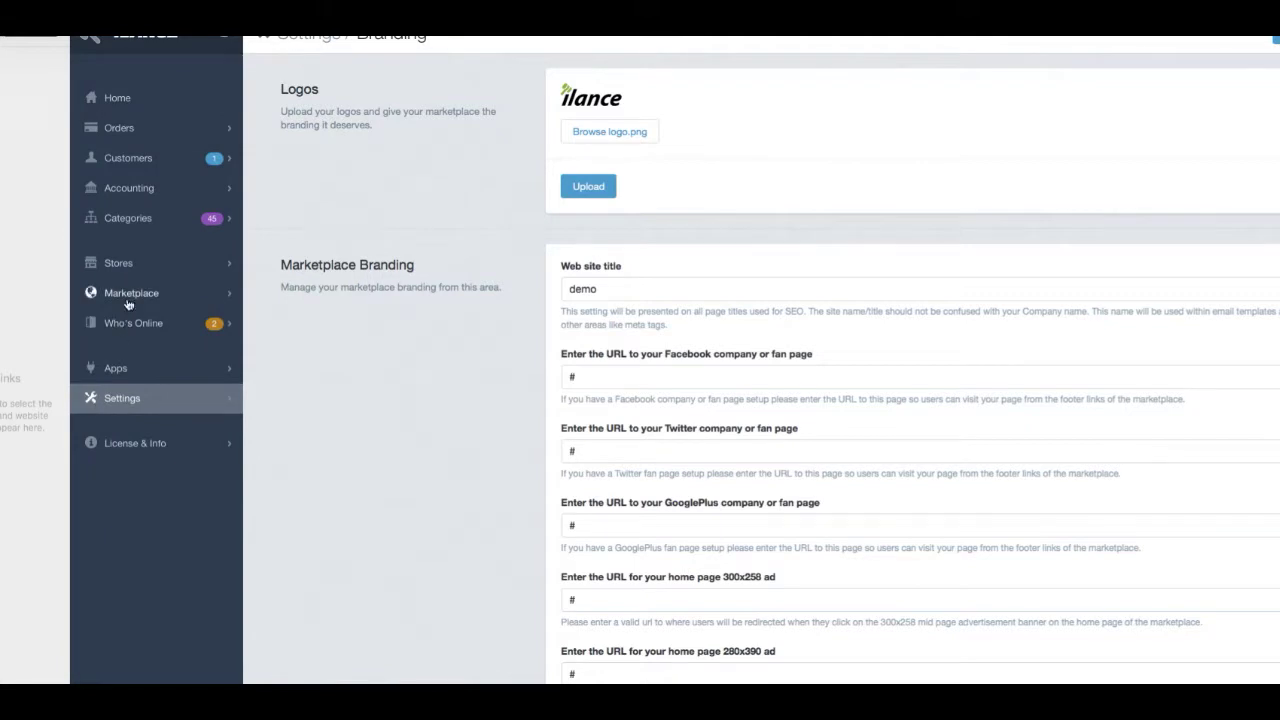
click(129, 297)
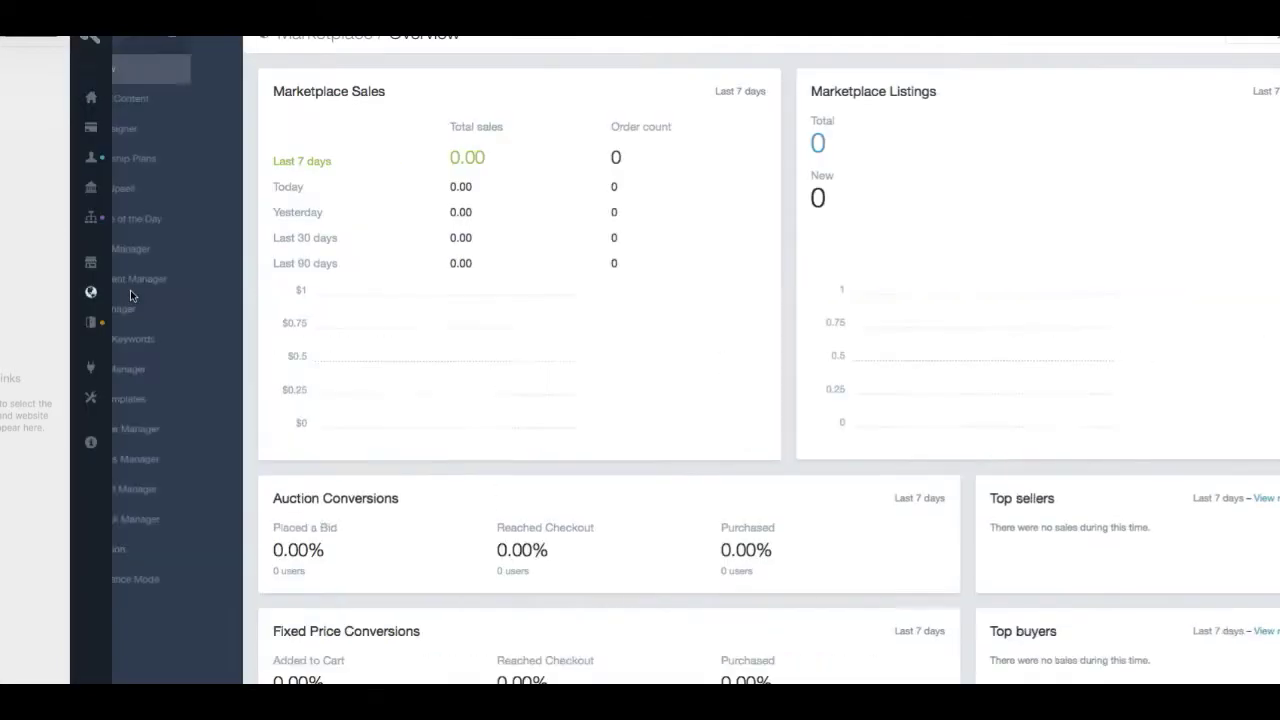
Upload bannfathers.png in the Hero Designer and load it from the available hero pictures
click(166, 133)
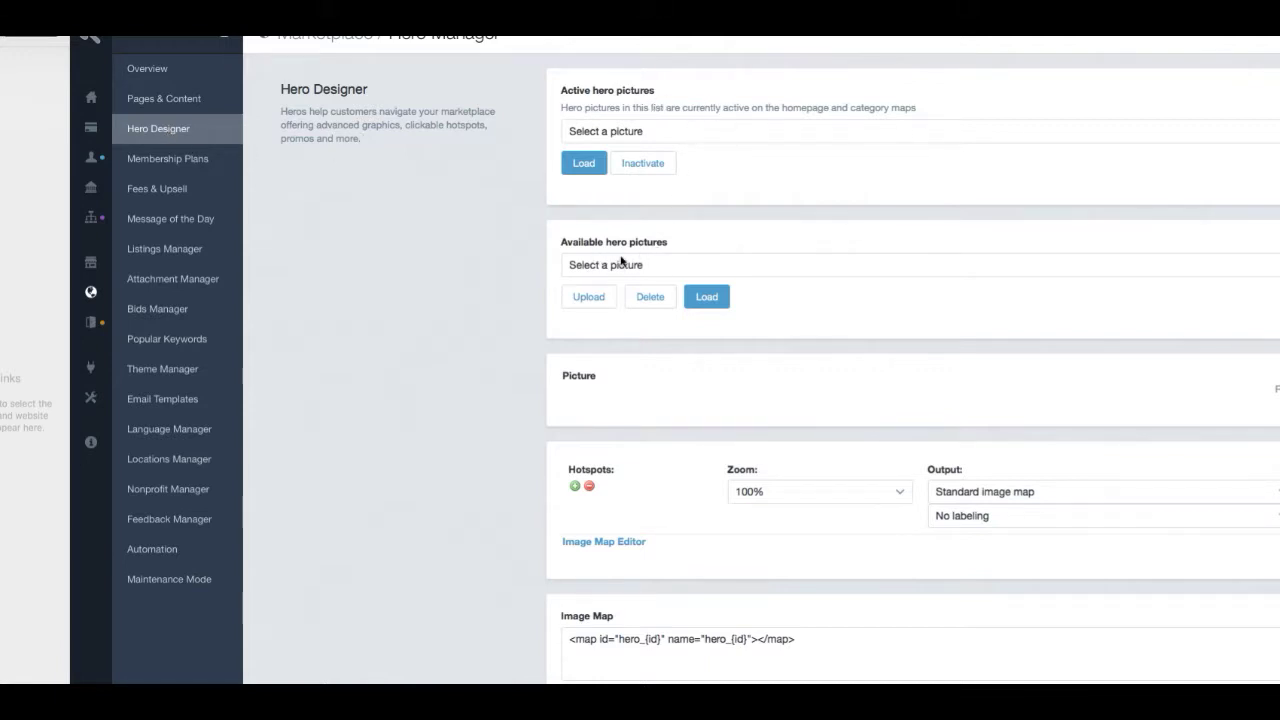
click(589, 297)
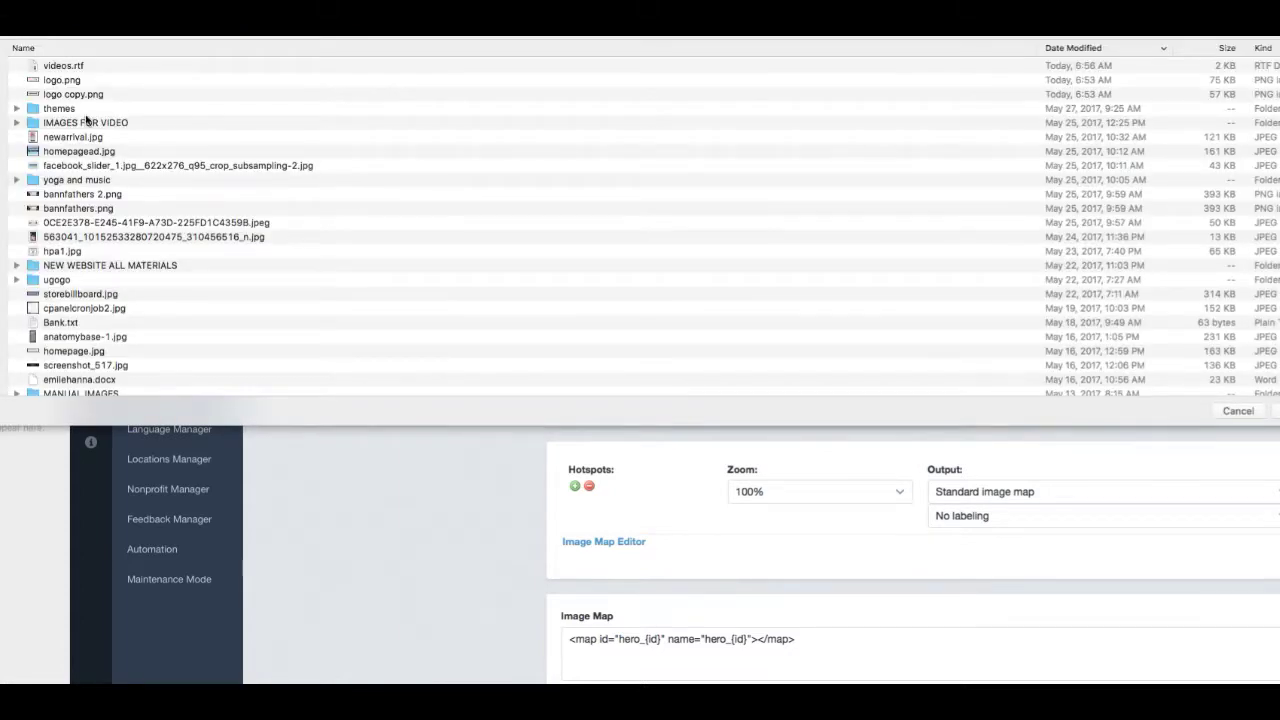
double_click(72, 207)
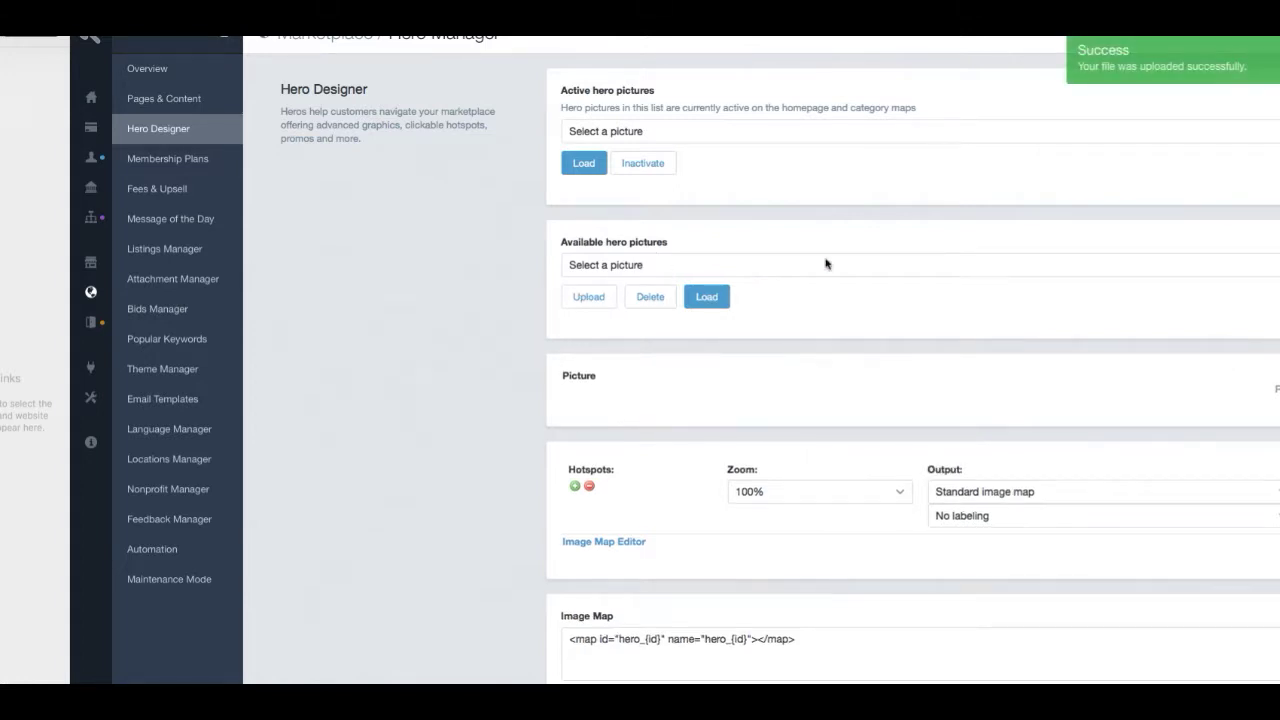
click(624, 270)
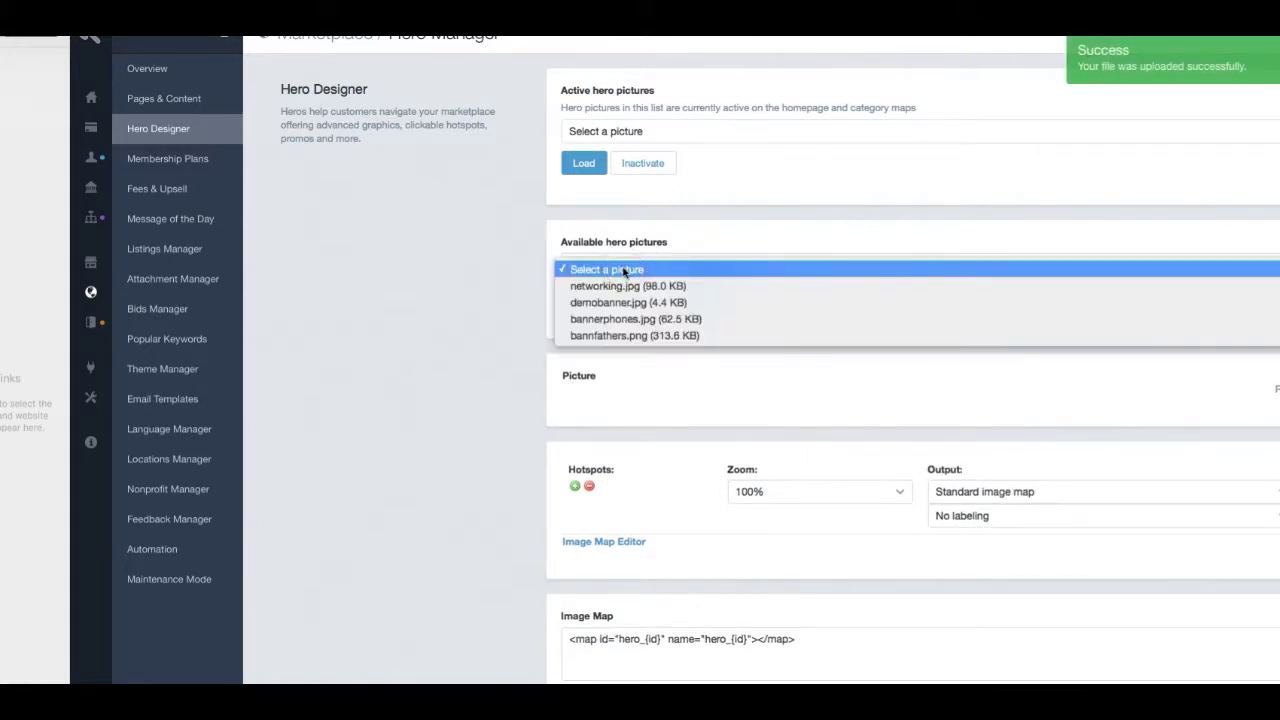
click(628, 336)
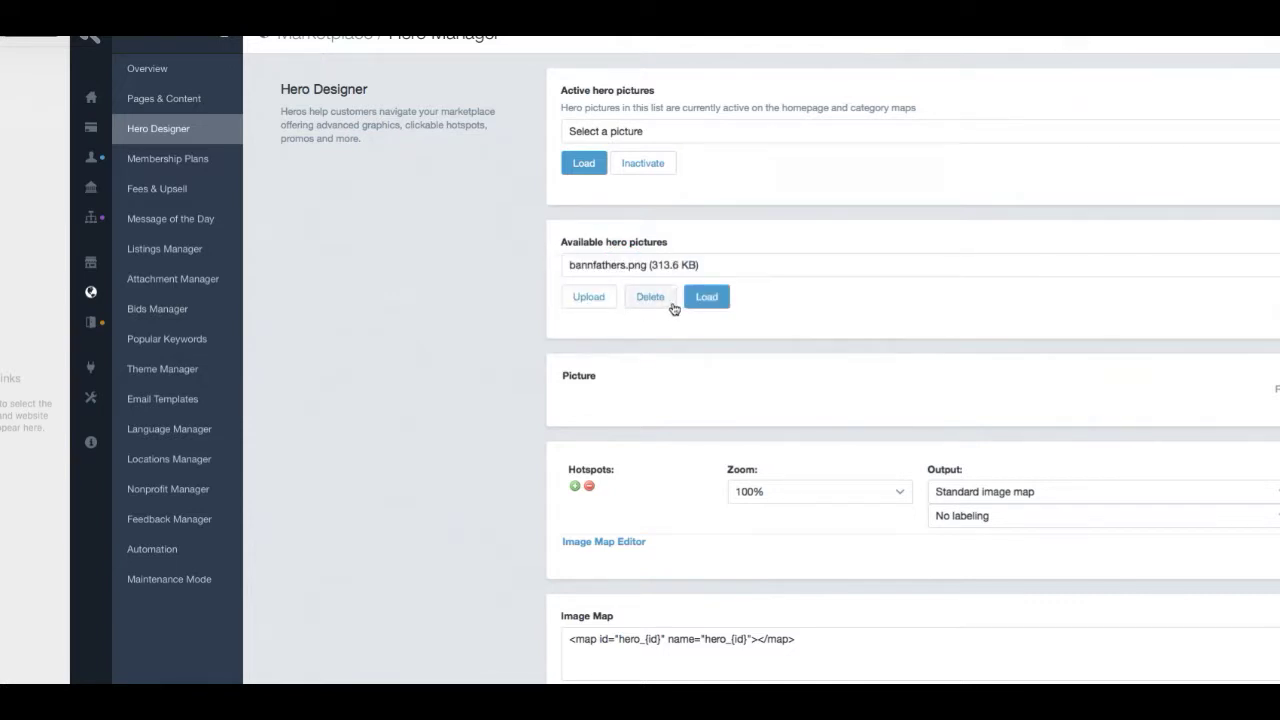
click(706, 304)
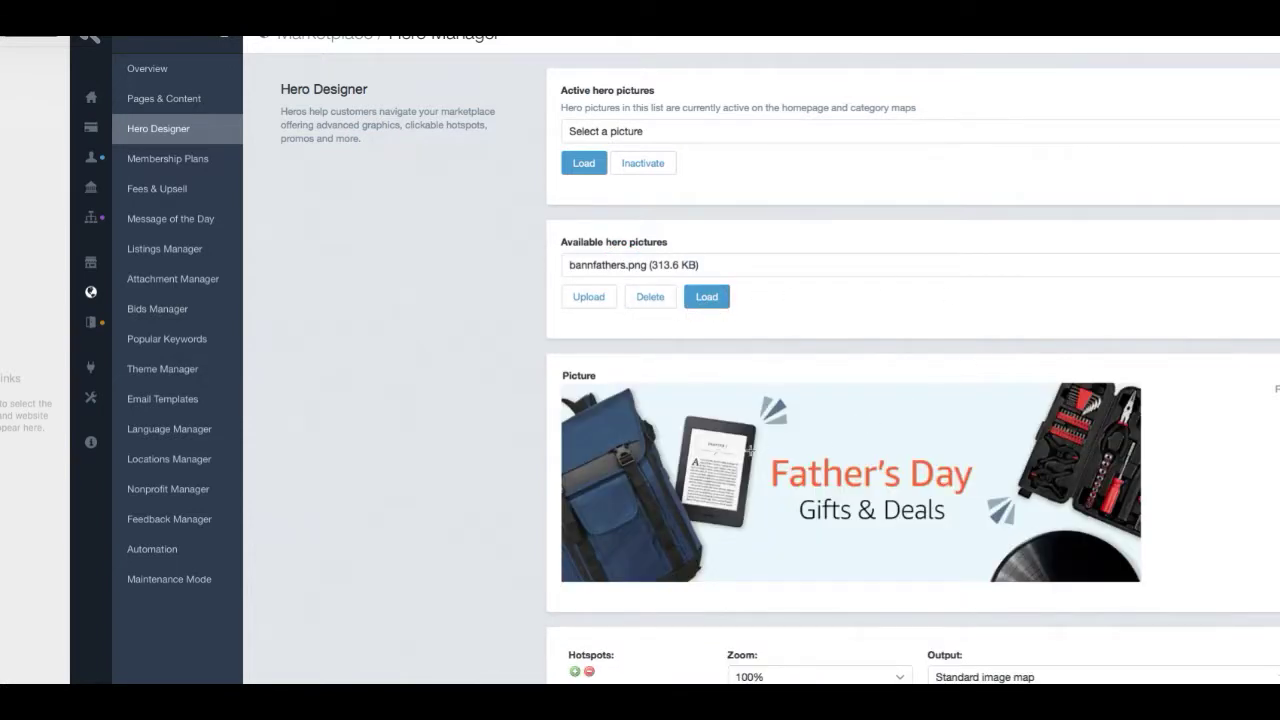
Show the Father's Day hero picture on the Homepage with display order 1 and save
scroll(857, 388, down, 5)
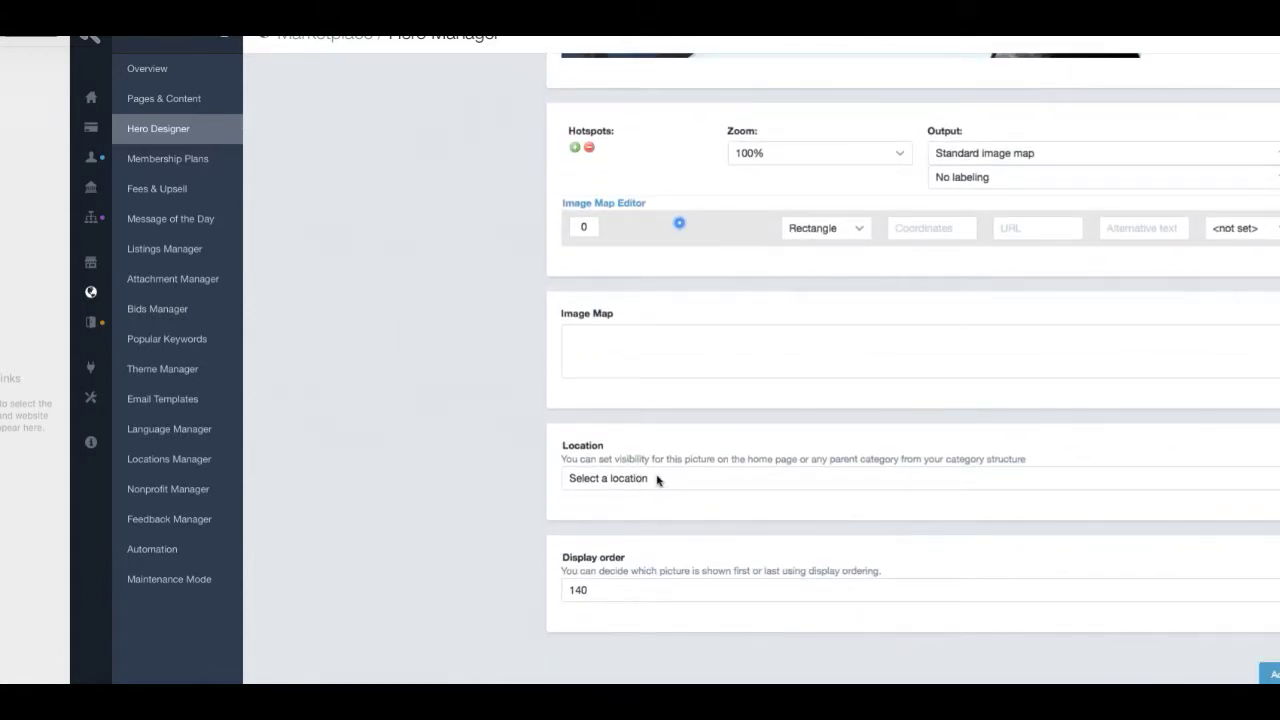
click(650, 479)
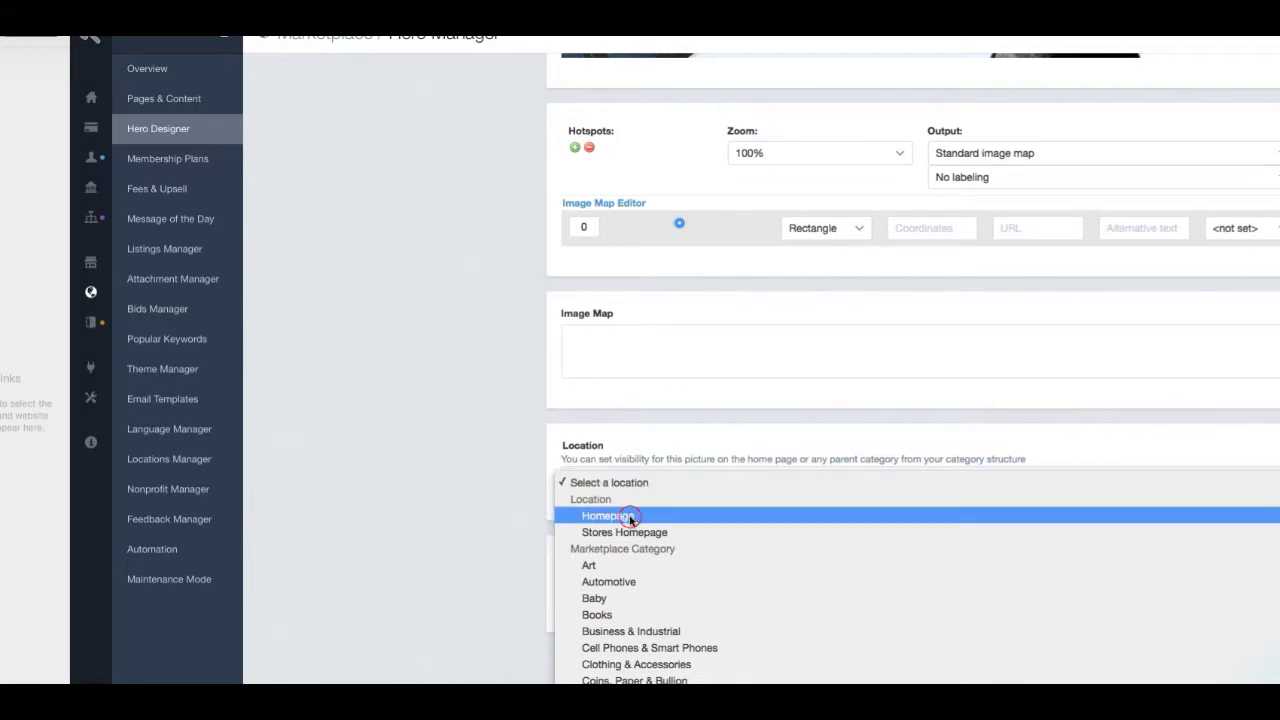
click(630, 516)
drag(593, 596, 554, 593)
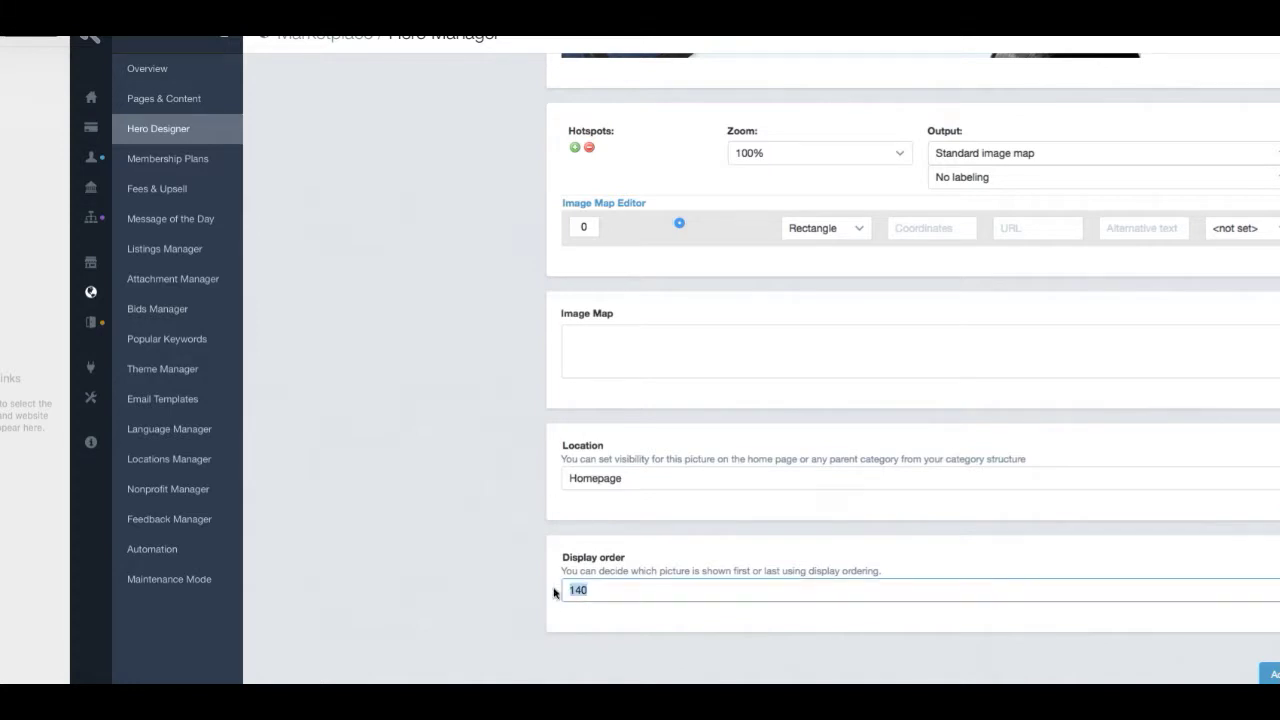
text(1)
click(1264, 673)
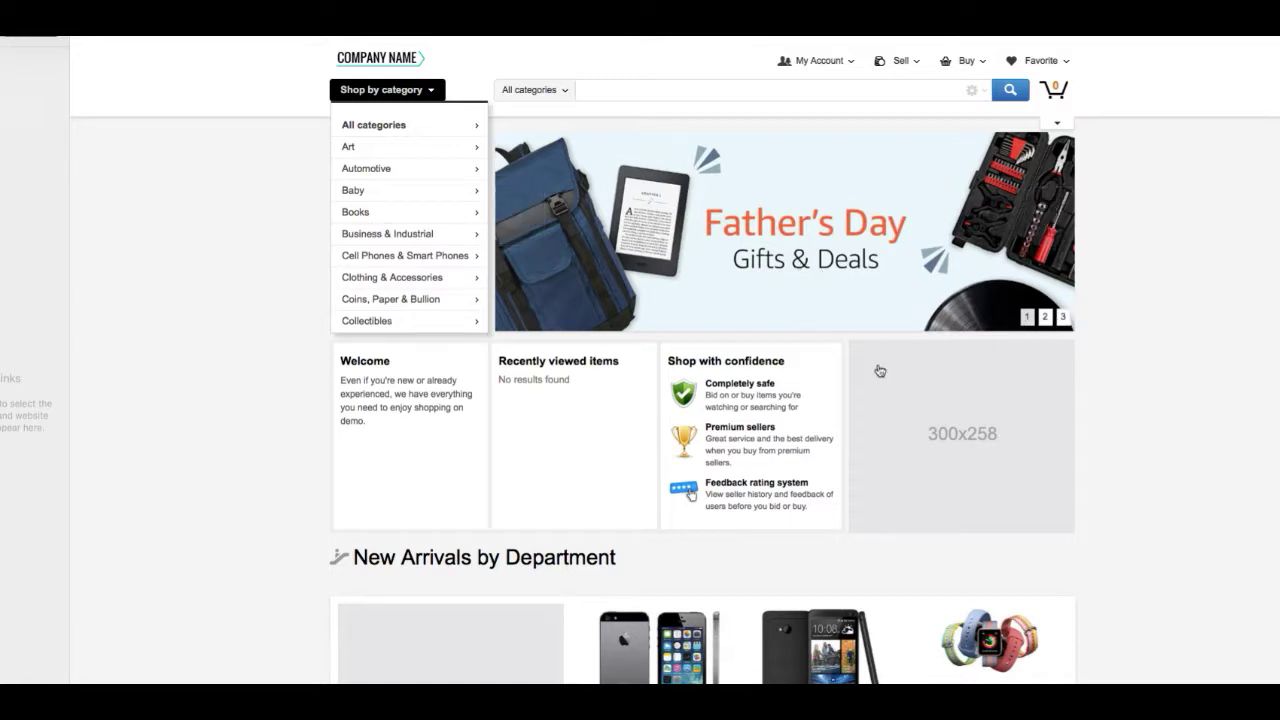
mouse_move(959, 435)
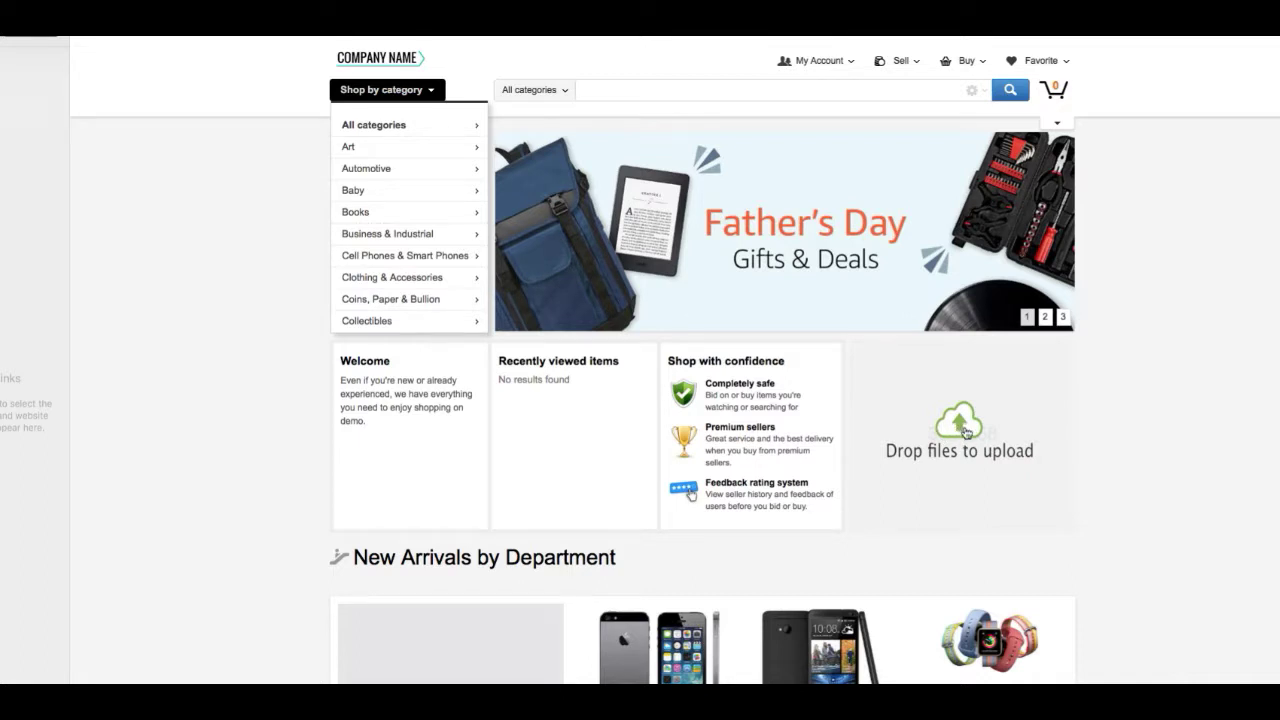
drag(955, 432, 964, 436)
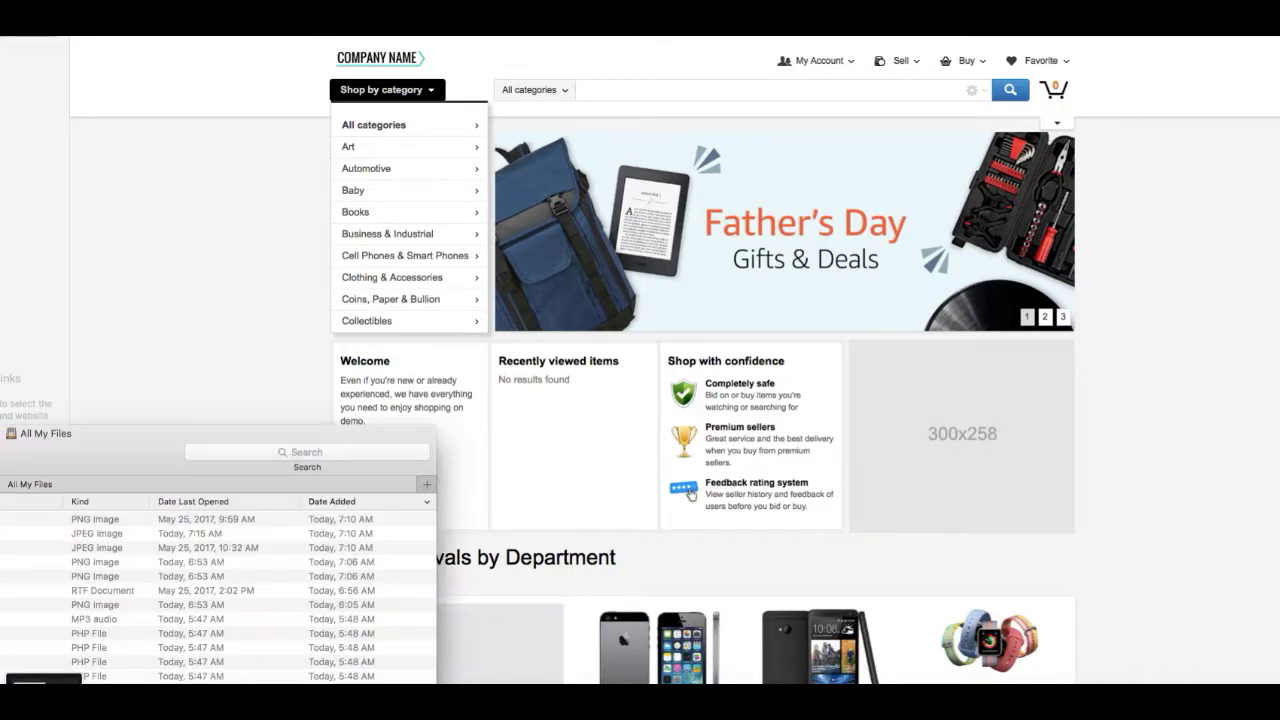
click(87, 452)
drag(87, 452, 338, 393)
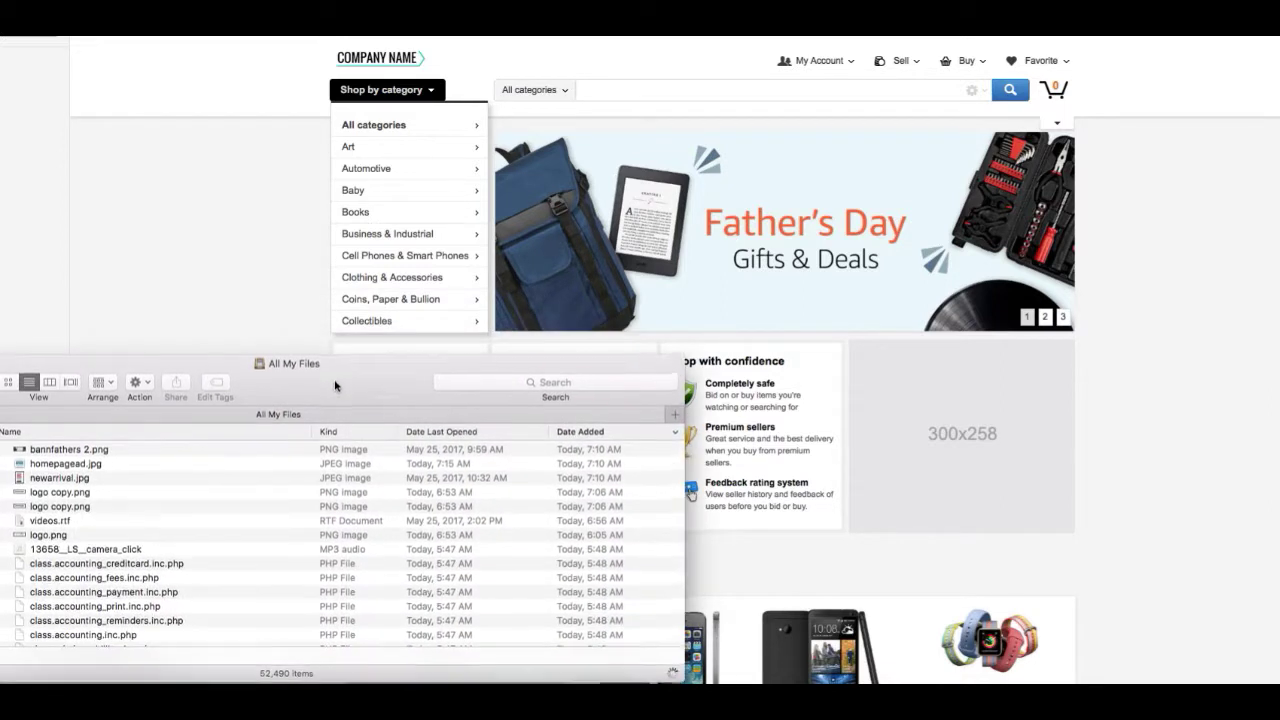
drag(49, 479, 958, 436)
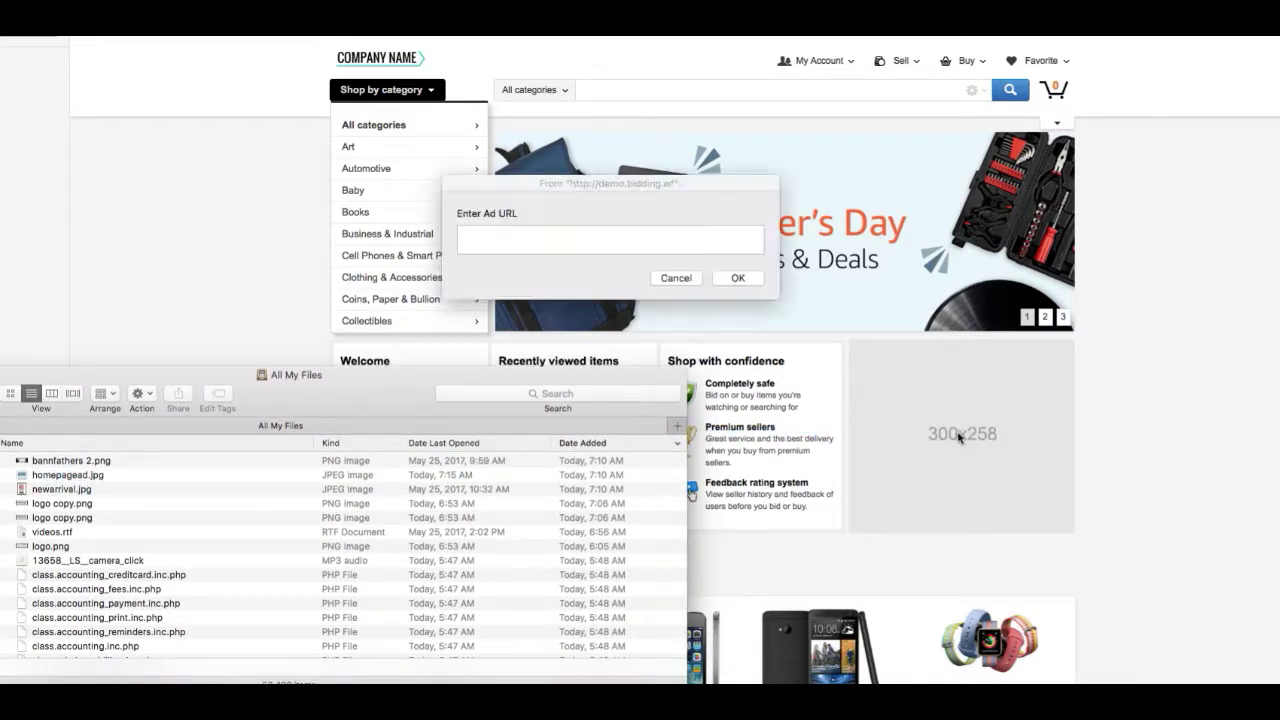
click(490, 240)
text(www.facebook.com)
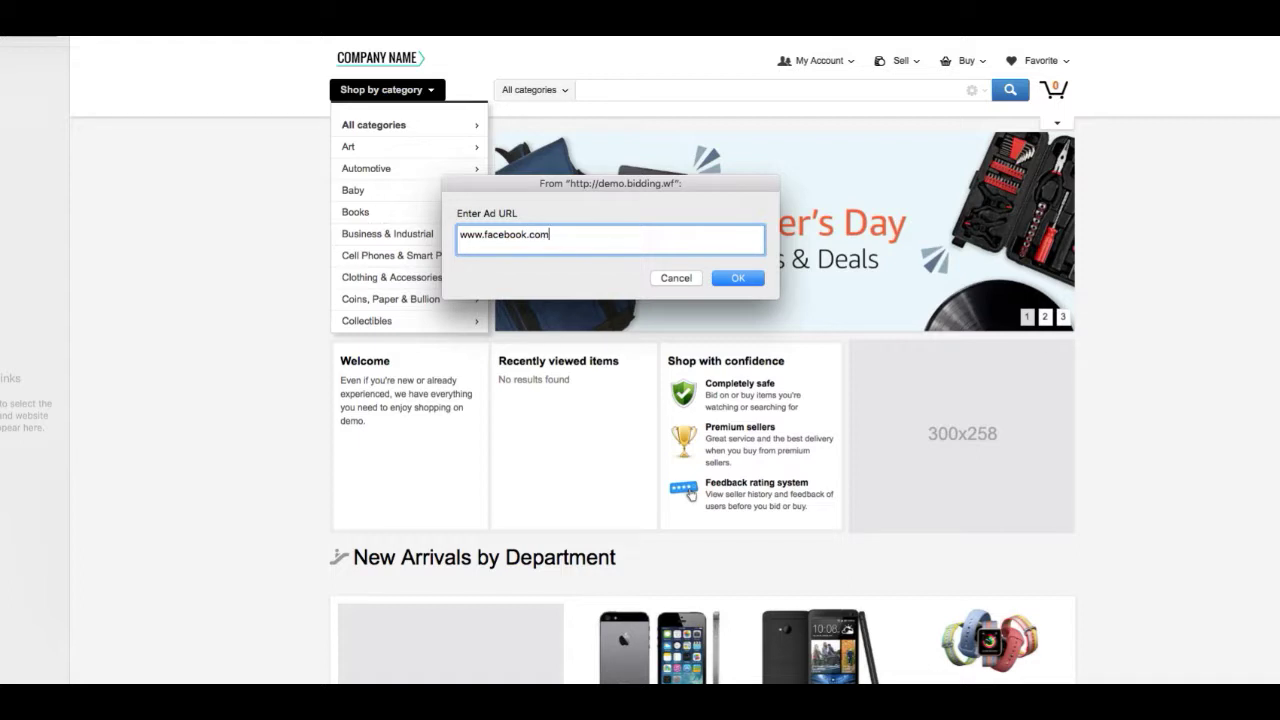
click(720, 280)
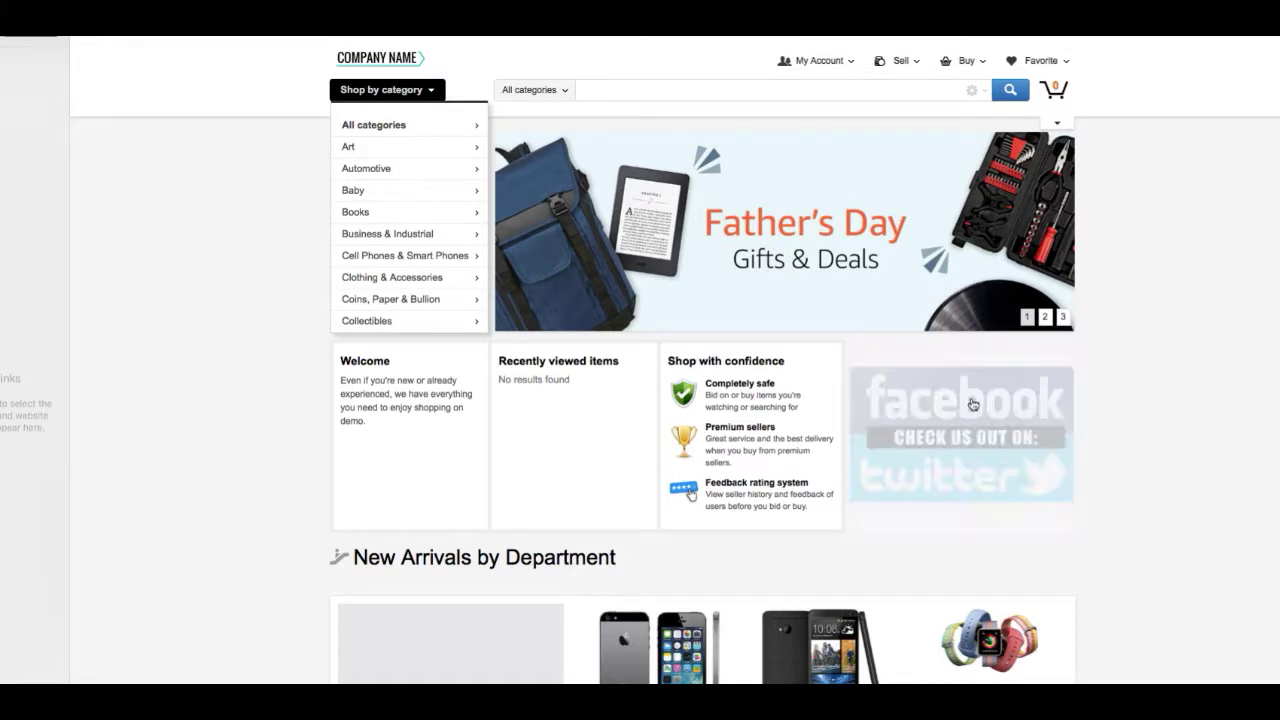
scroll(1103, 381, down, 2)
Drop newarrival.jpg into the 280x390 New Arrivals ad slot and confirm its ad link
scroll(1103, 381, down, 2)
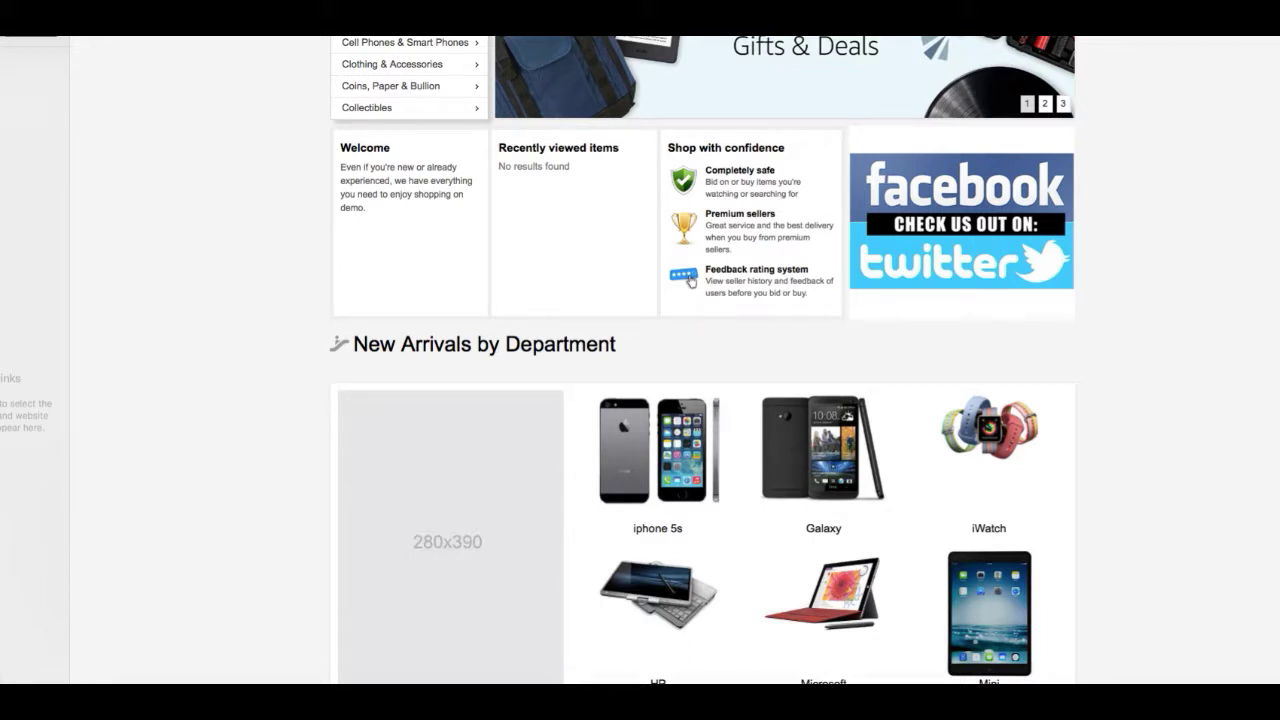
click(50, 678)
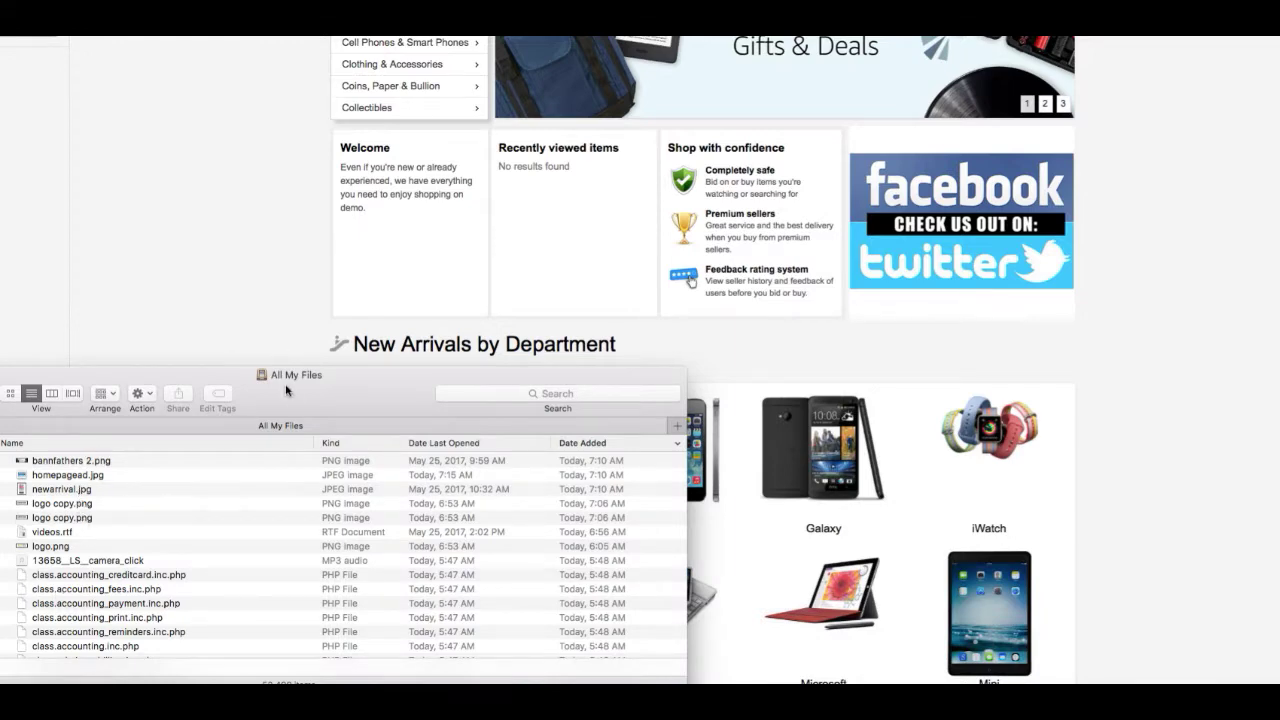
drag(286, 390, 612, 115)
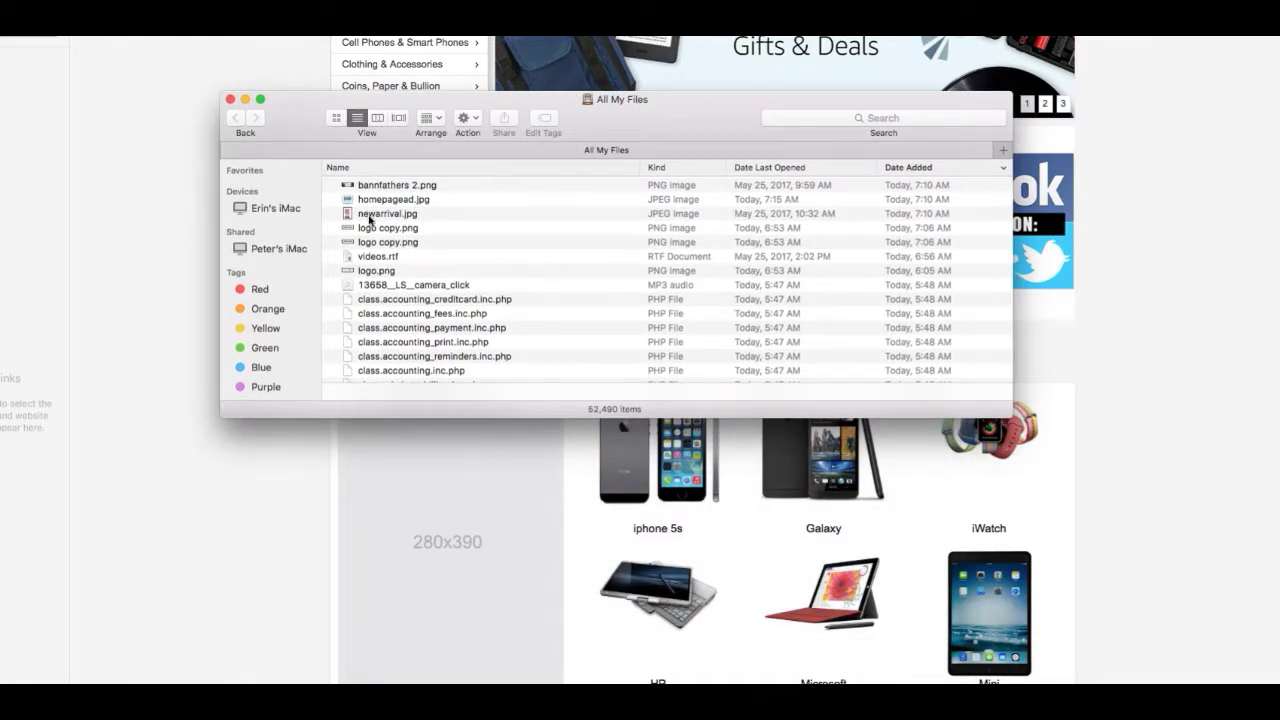
drag(369, 219, 435, 538)
drag(310, 100, 120, 490)
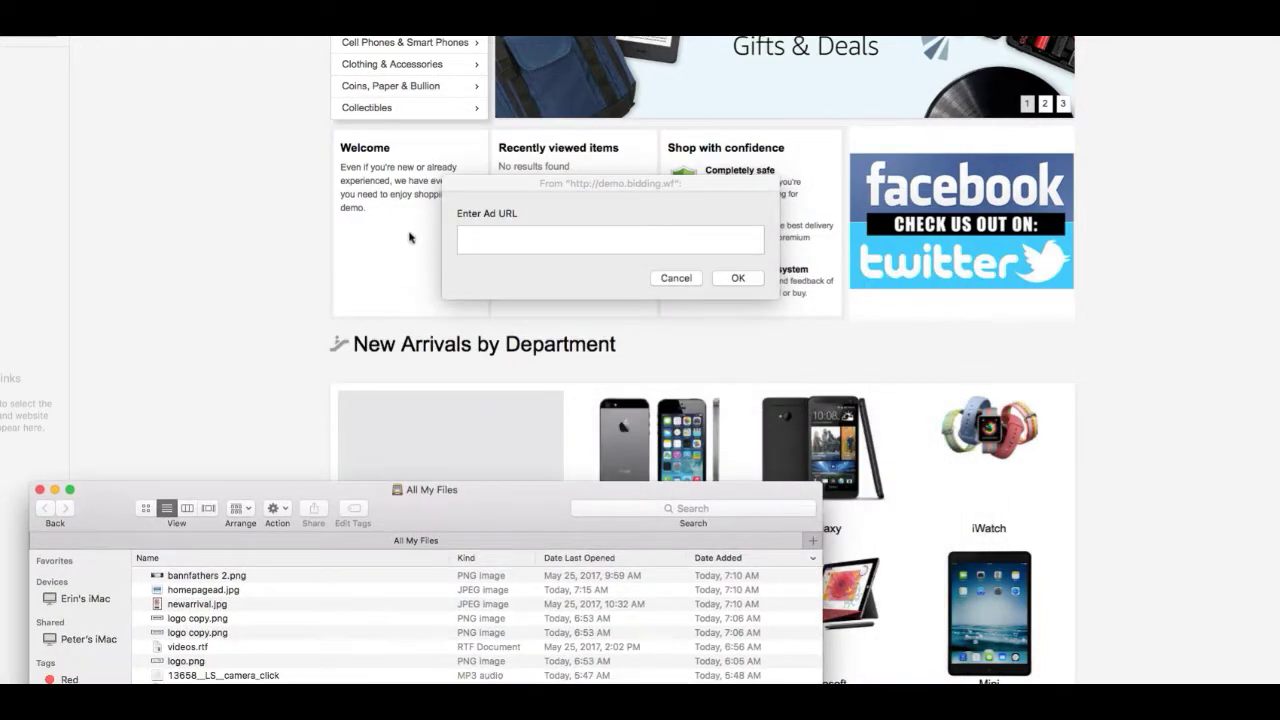
click(516, 240)
text(www.auctions.im)
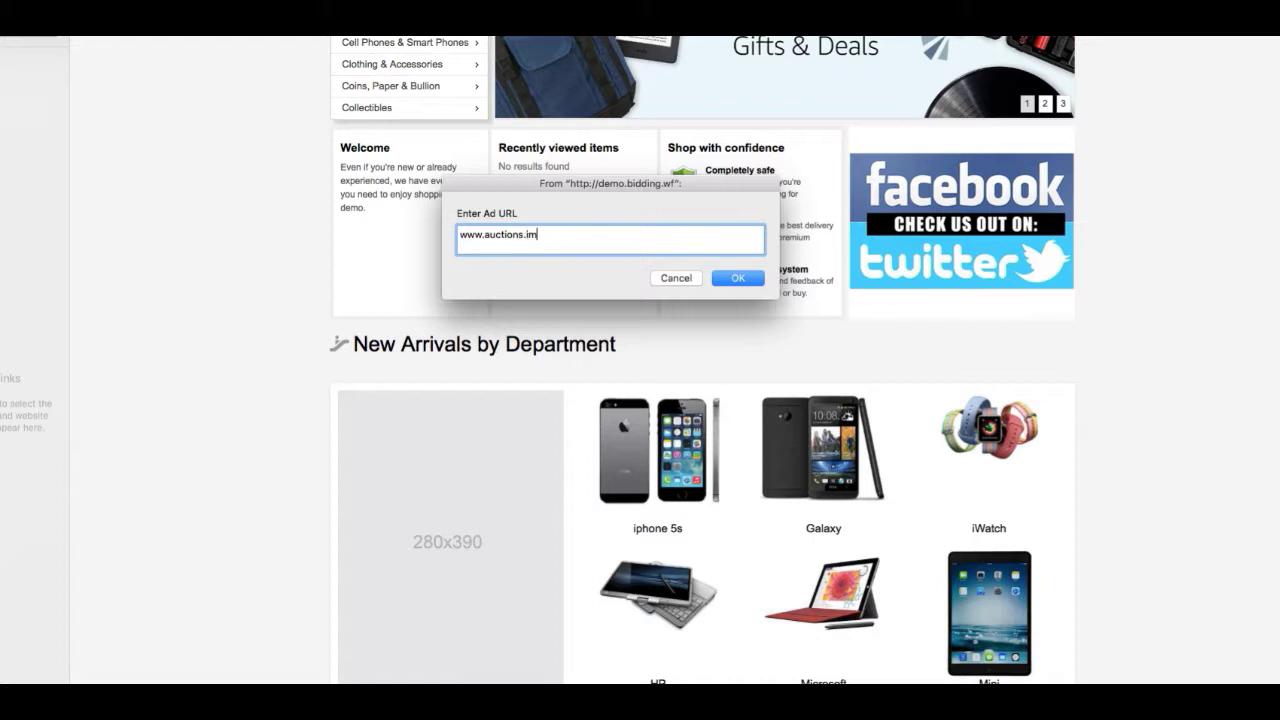
click(716, 278)
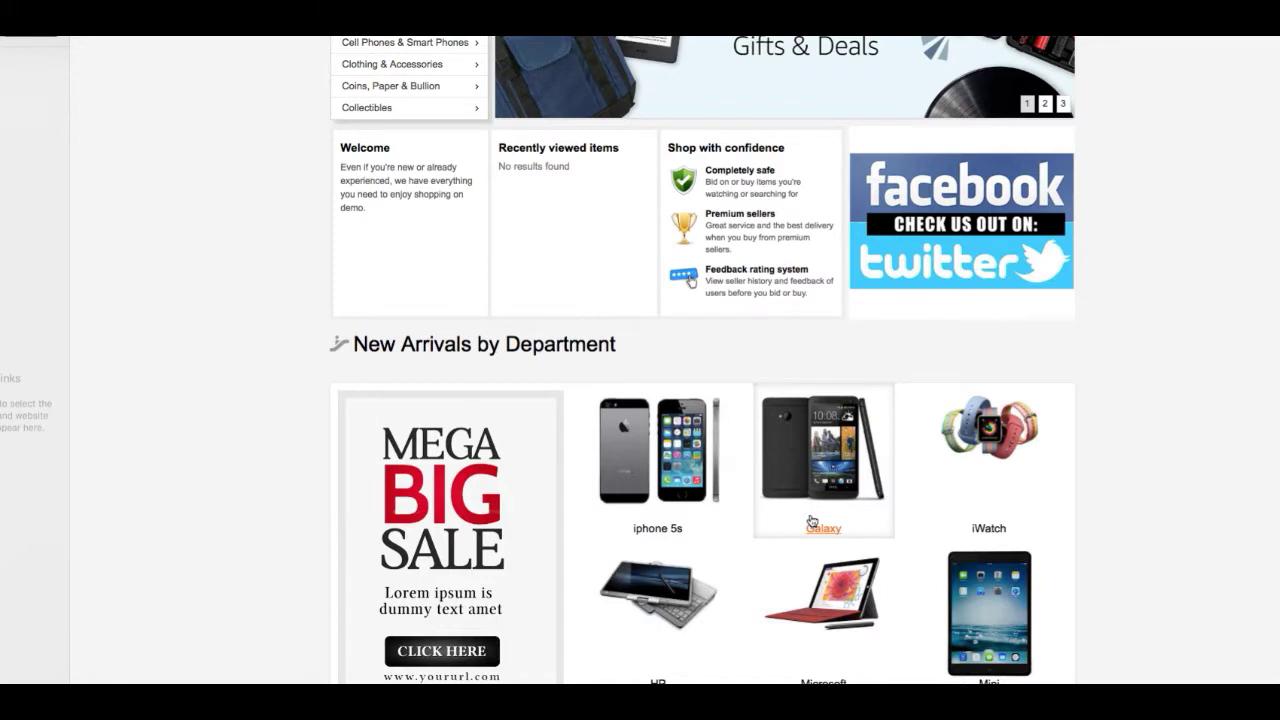
scroll(811, 521, up, 1)
scroll(621, 342, up, 3)
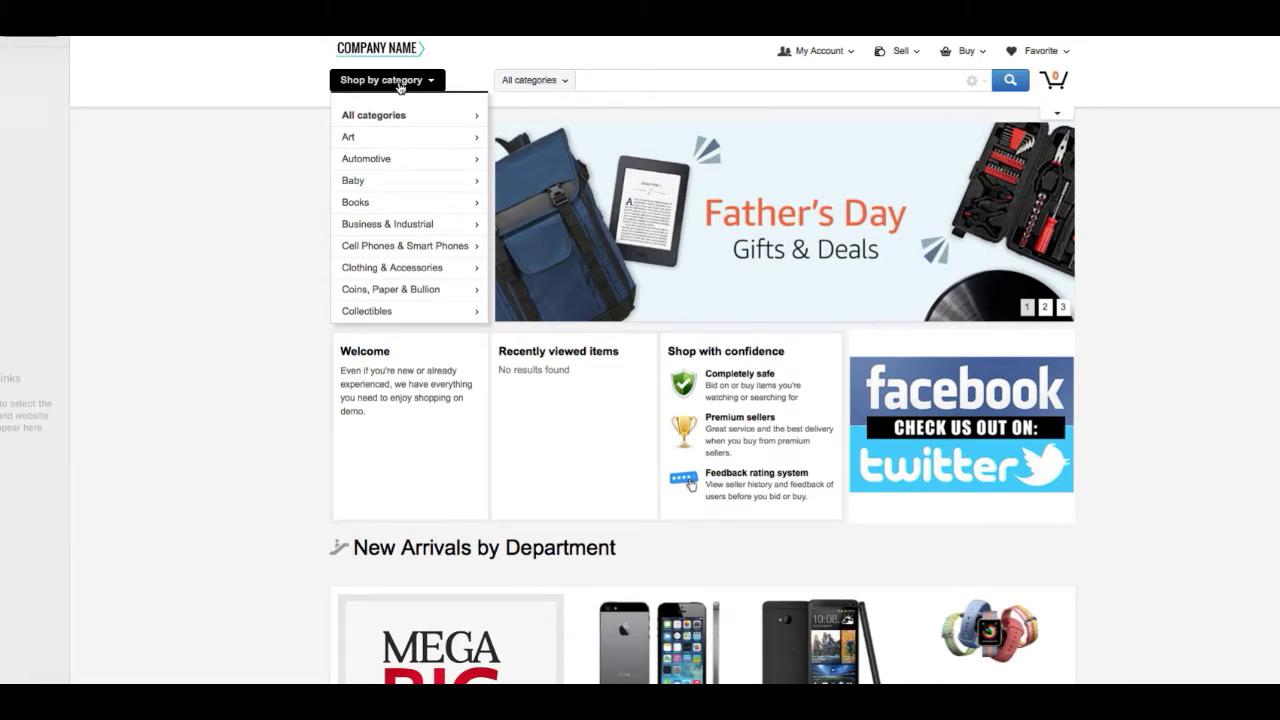
click(399, 87)
mouse_move(387, 80)
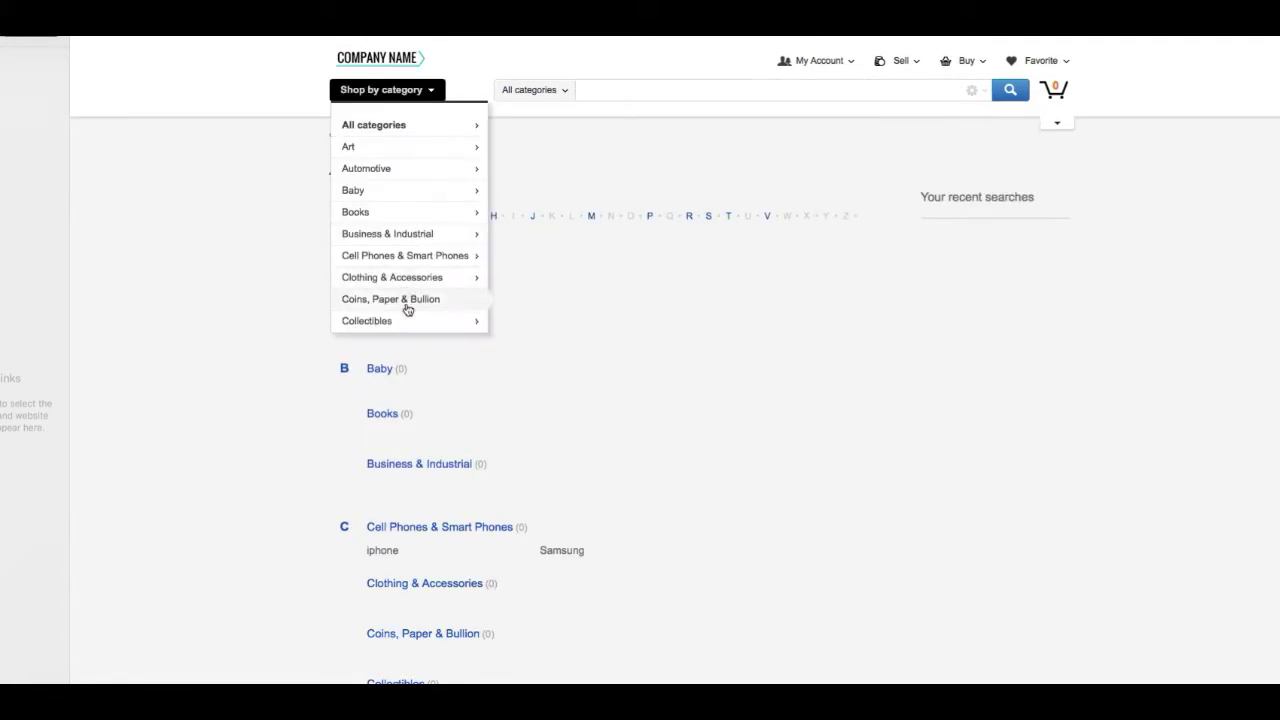
click(385, 310)
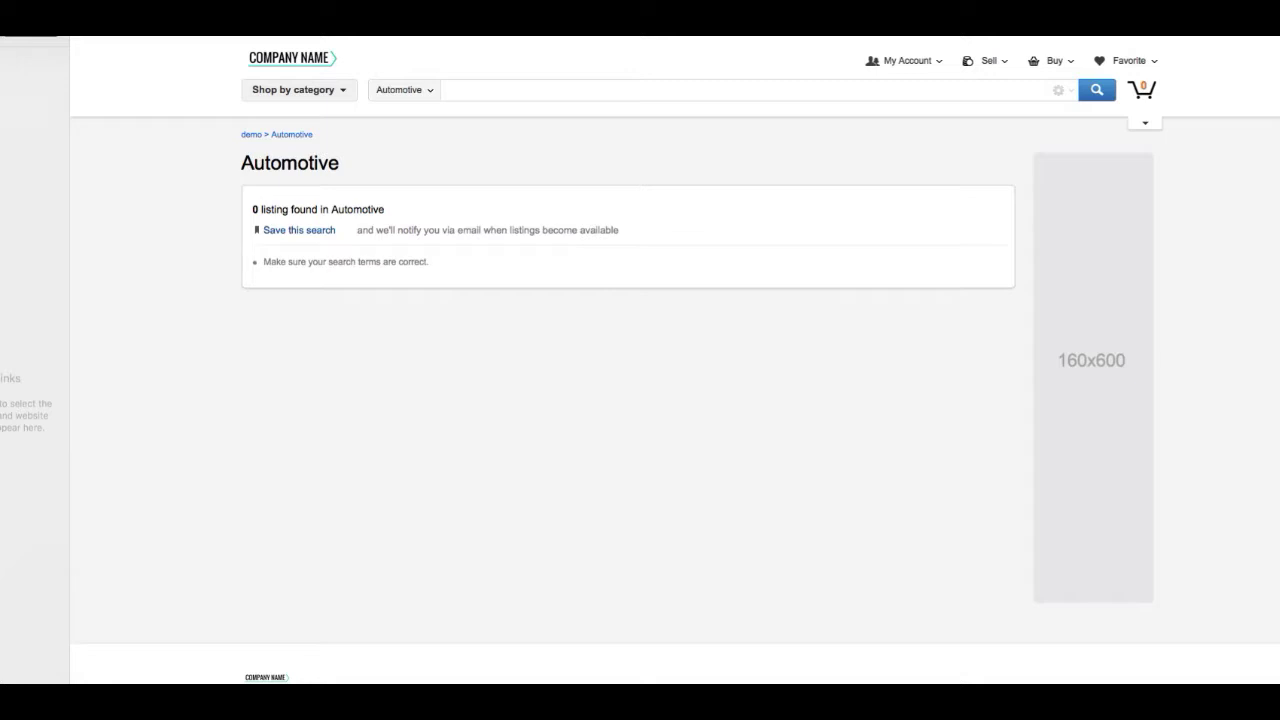
key(alt+Left)
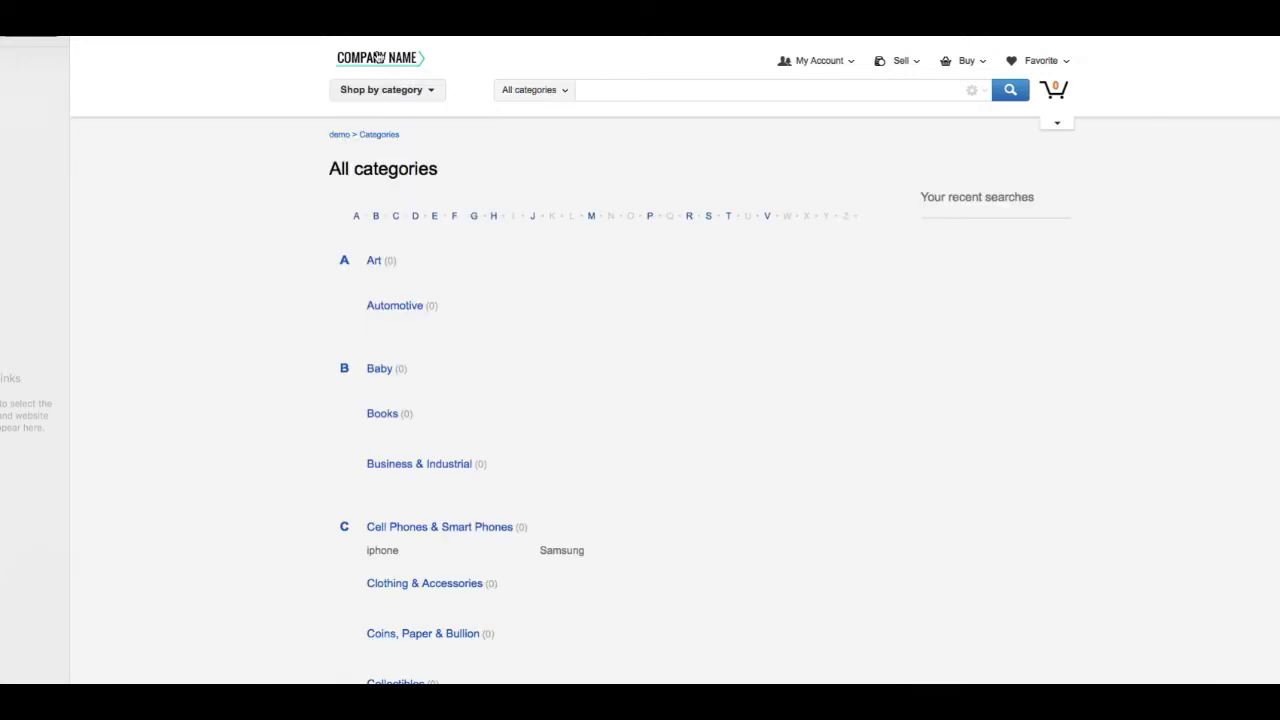
click(378, 57)
scroll(872, 397, down, 3)
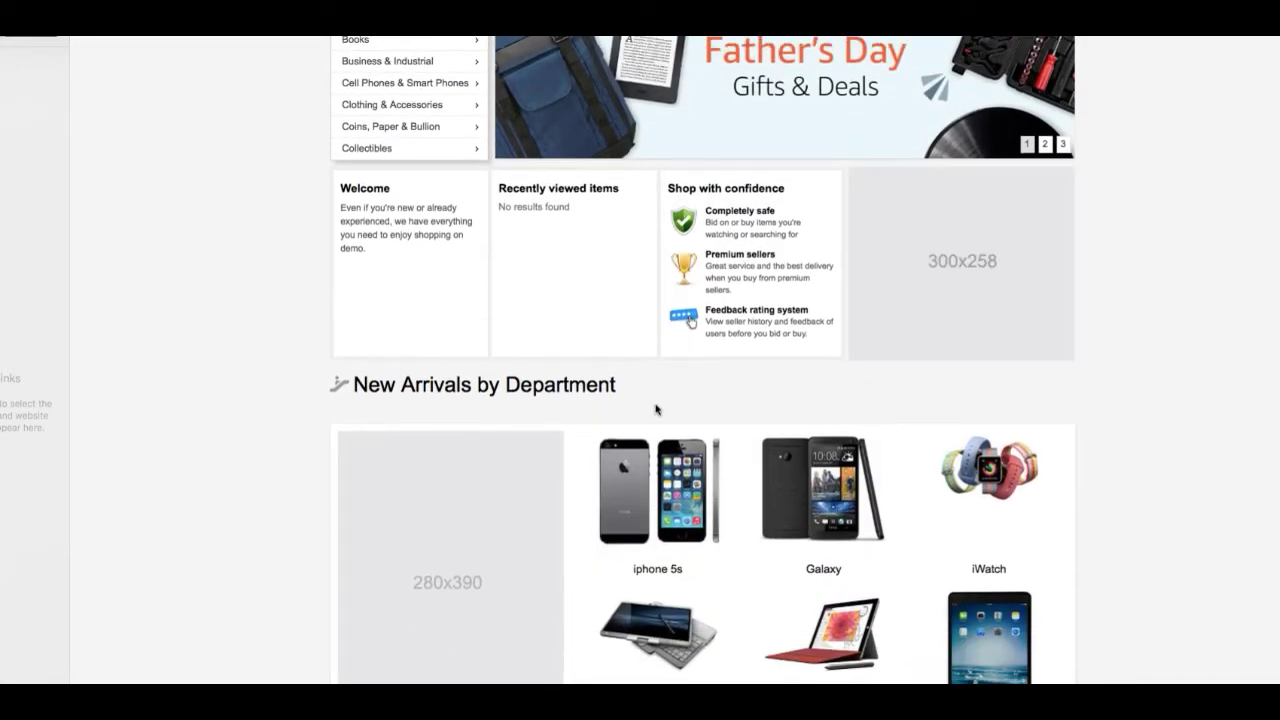
scroll(800, 455, down, 2)
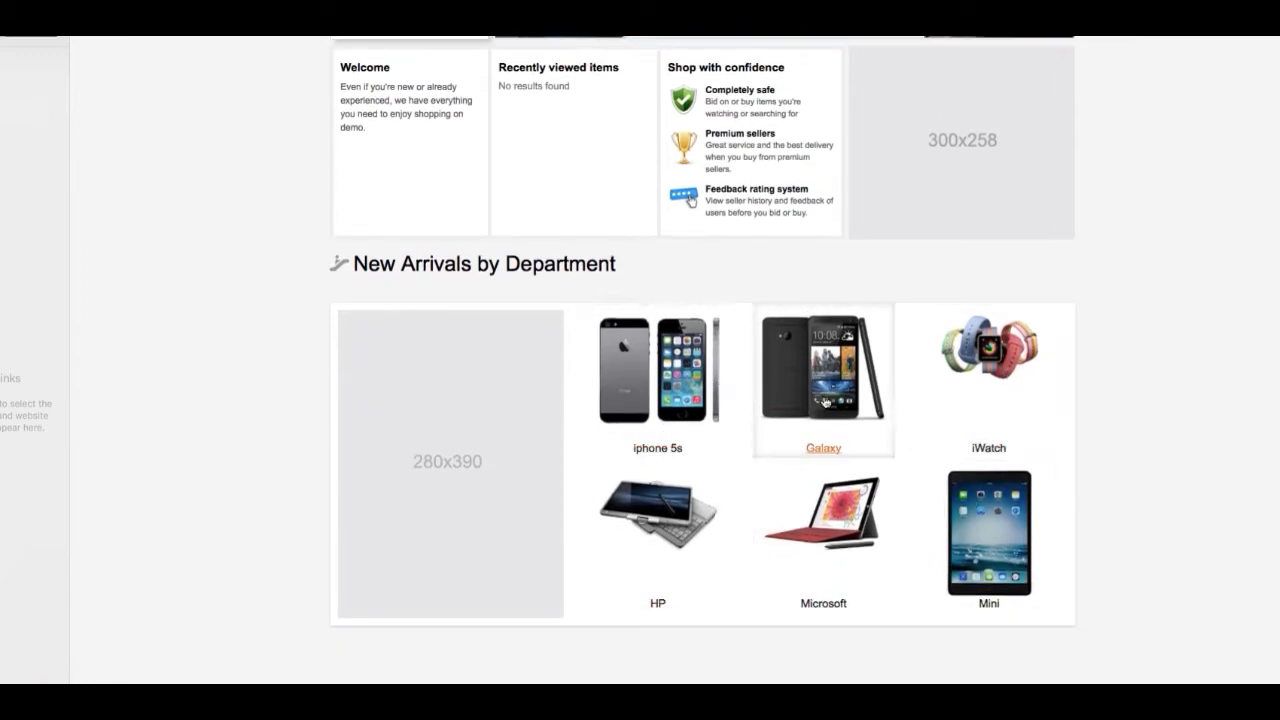
scroll(600, 300, up, 5)
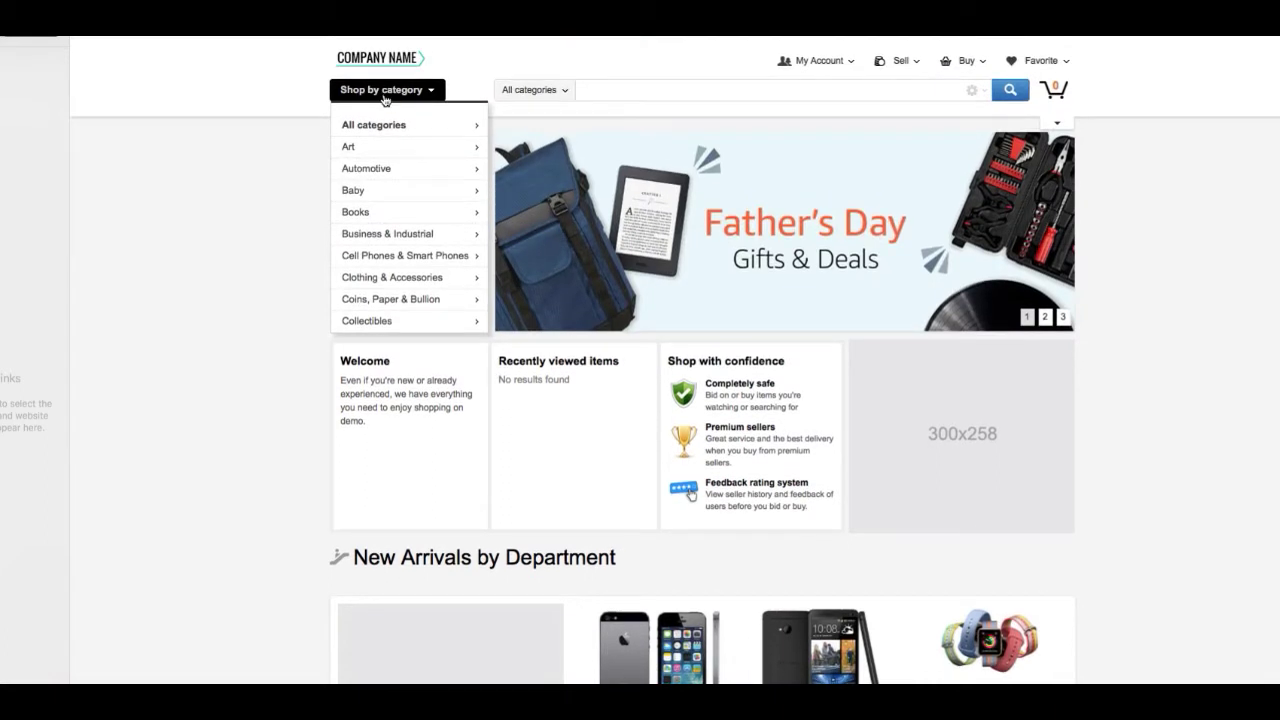
click(393, 125)
scroll(480, 410, down, 1)
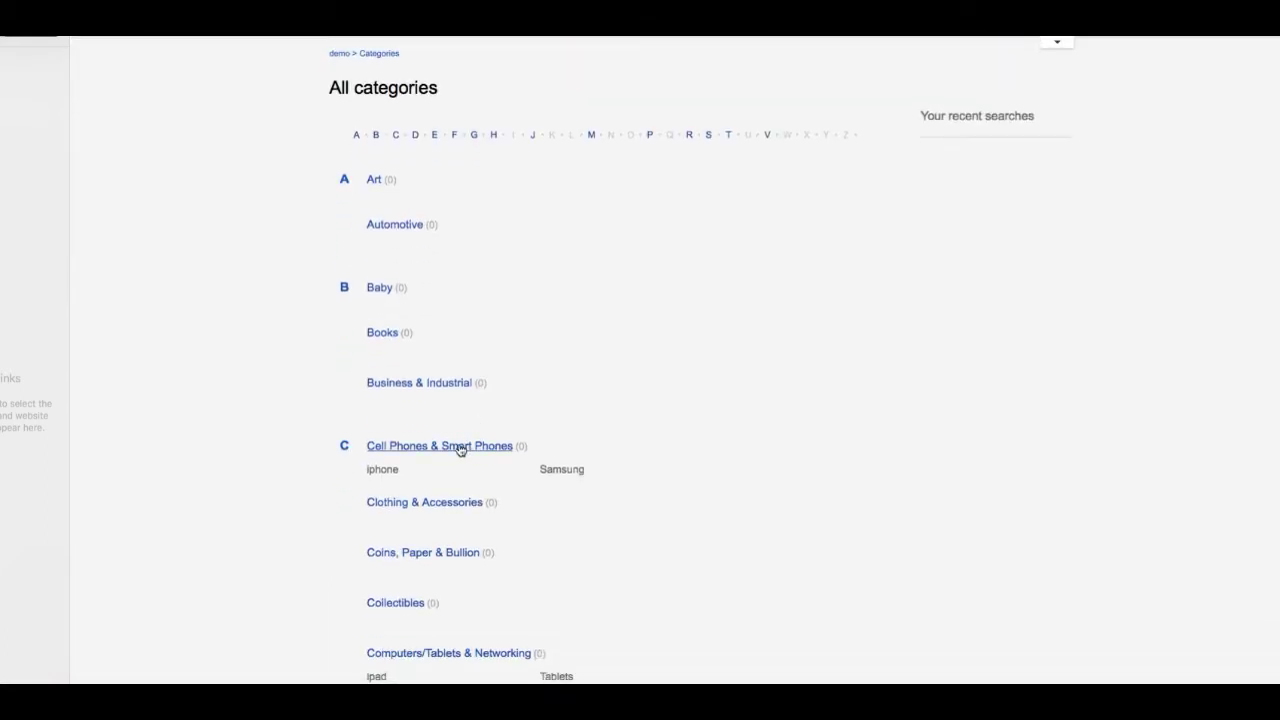
click(420, 446)
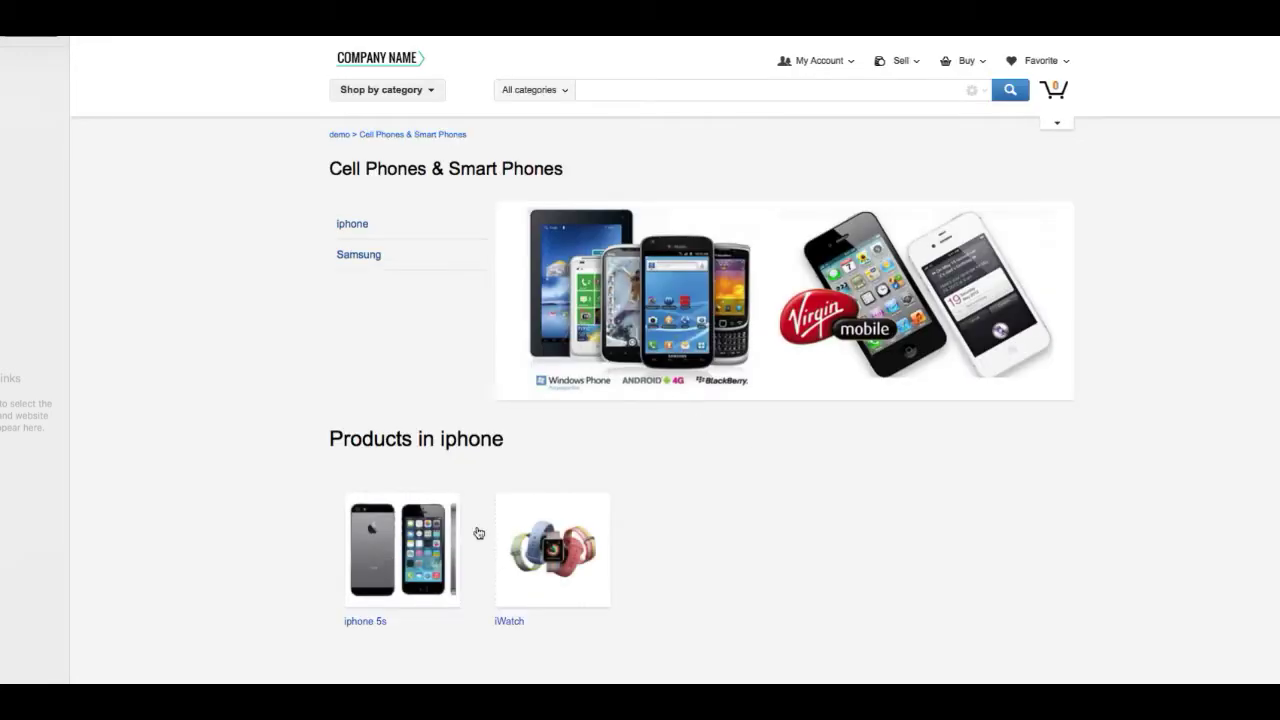
scroll(900, 478, down, 2)
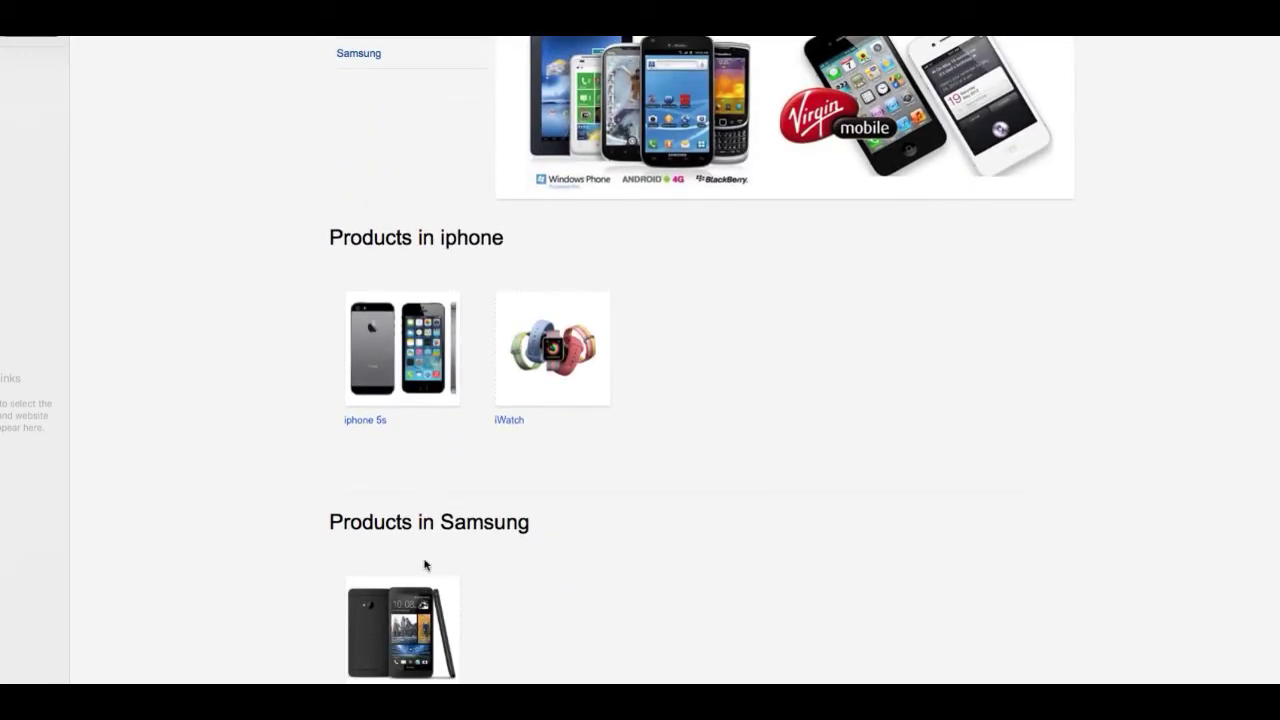
scroll(620, 500, up, 2)
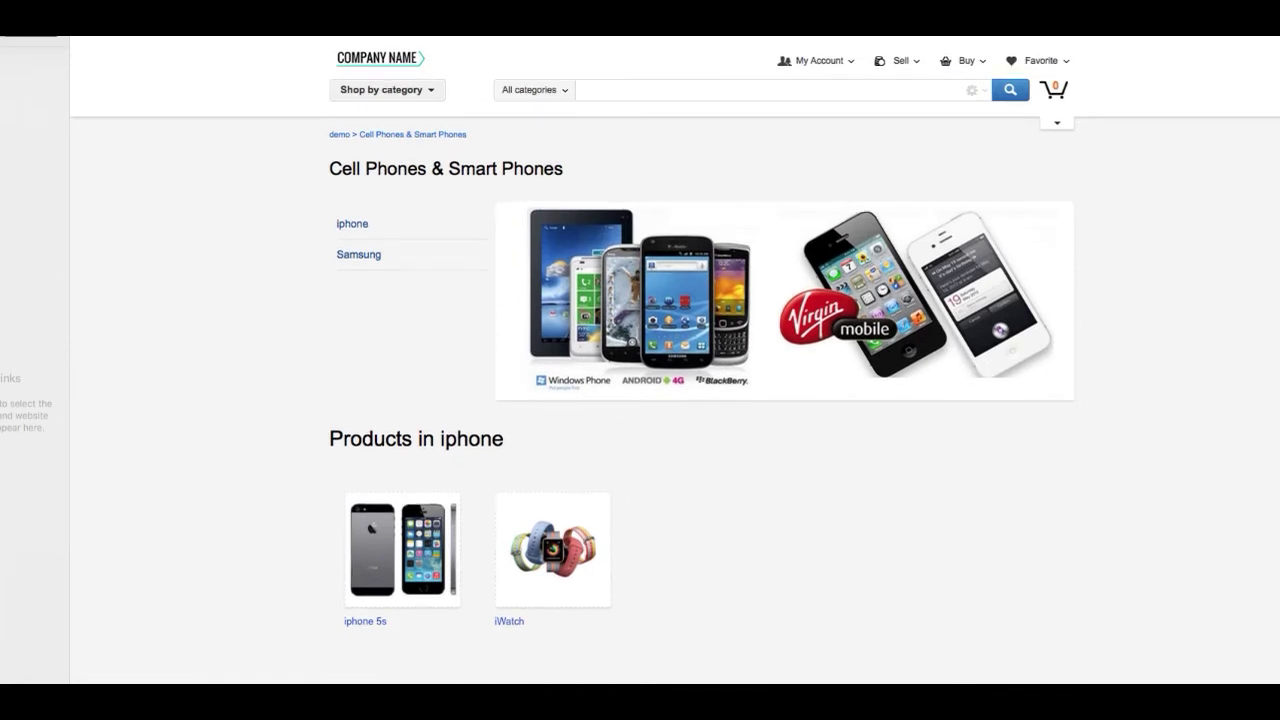
click(375, 60)
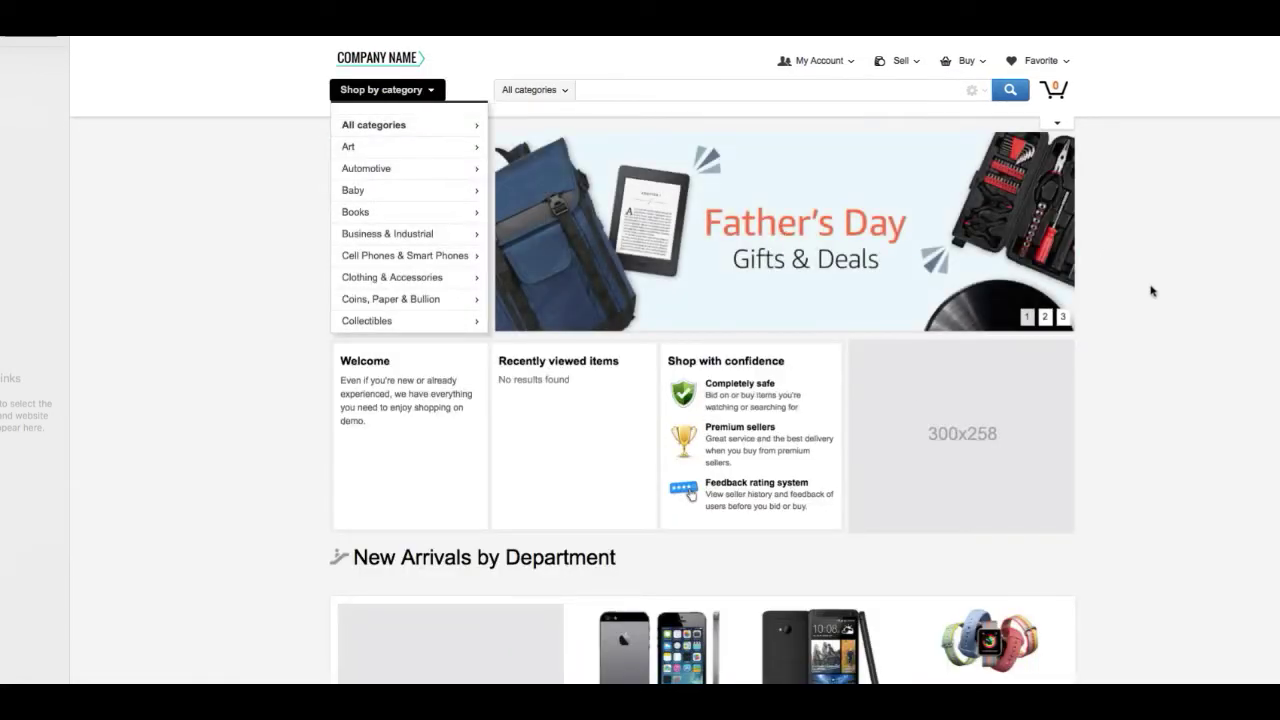
scroll(1133, 298, down, 2)
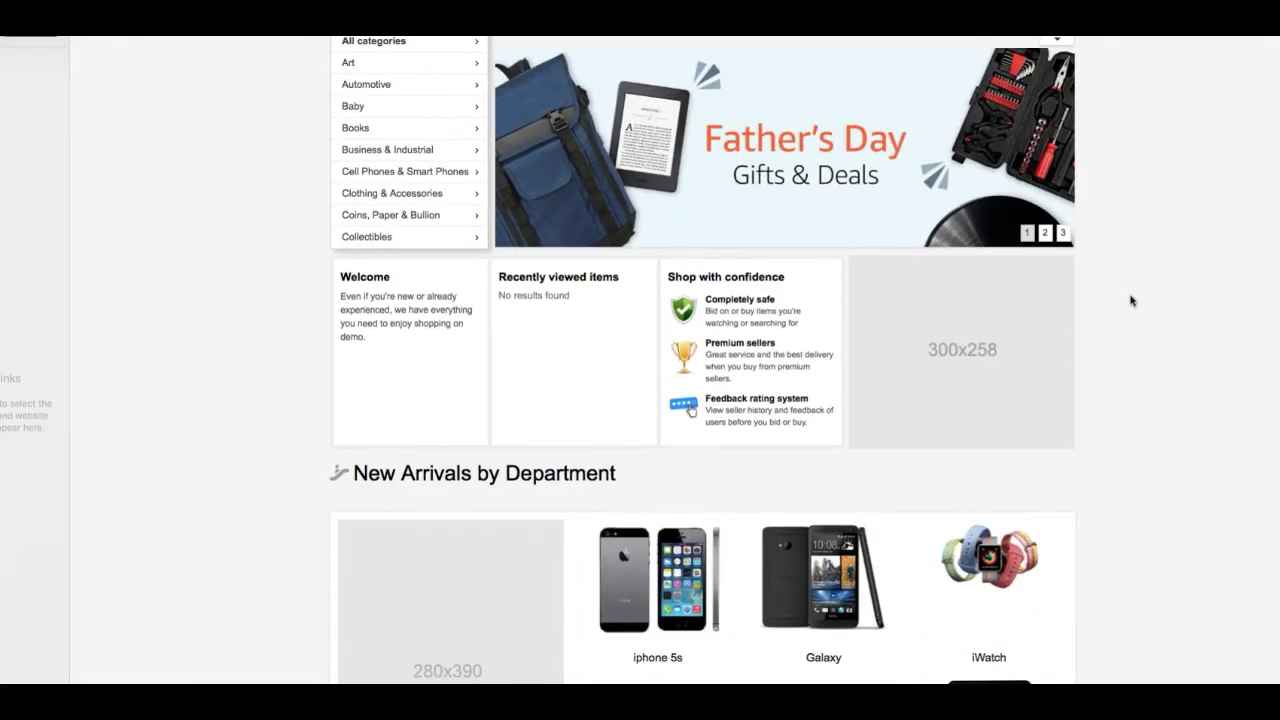
scroll(1134, 300, up, 2)
scroll(1137, 300, down, 2)
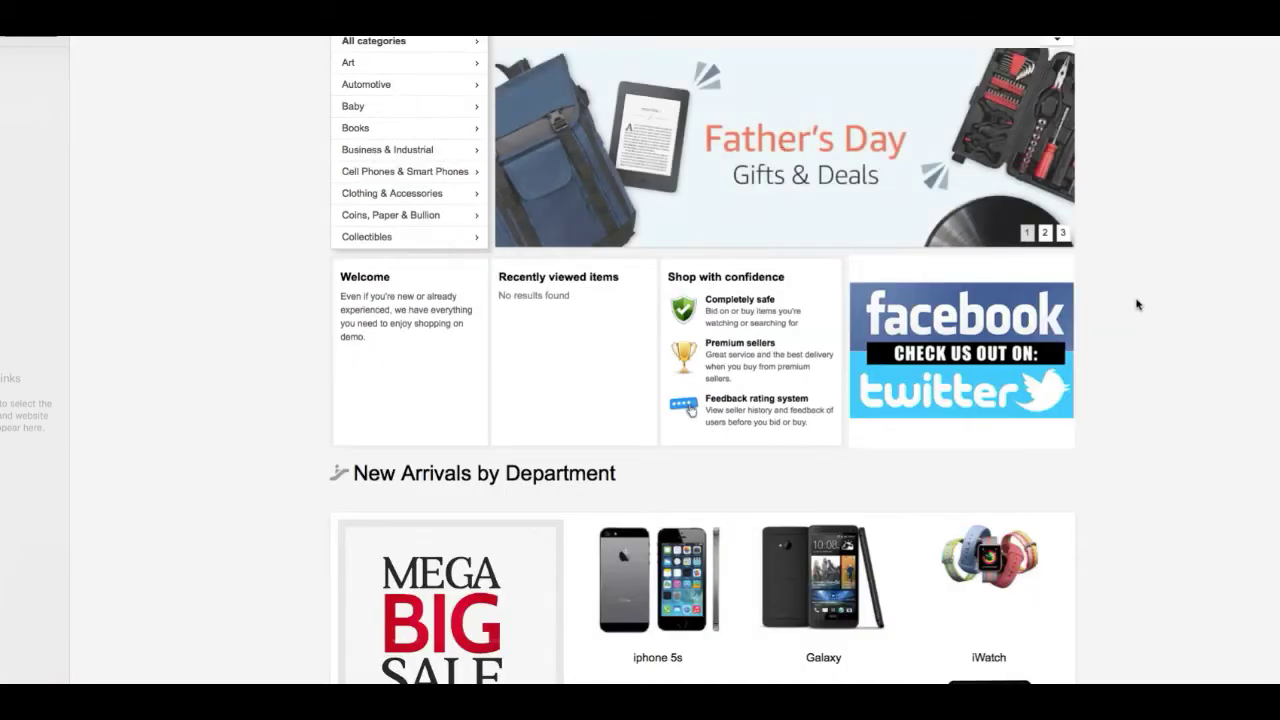
scroll(1134, 303, down, 6)
scroll(1137, 305, up, 4)
scroll(1136, 304, up, 2)
scroll(1136, 304, up, 1)
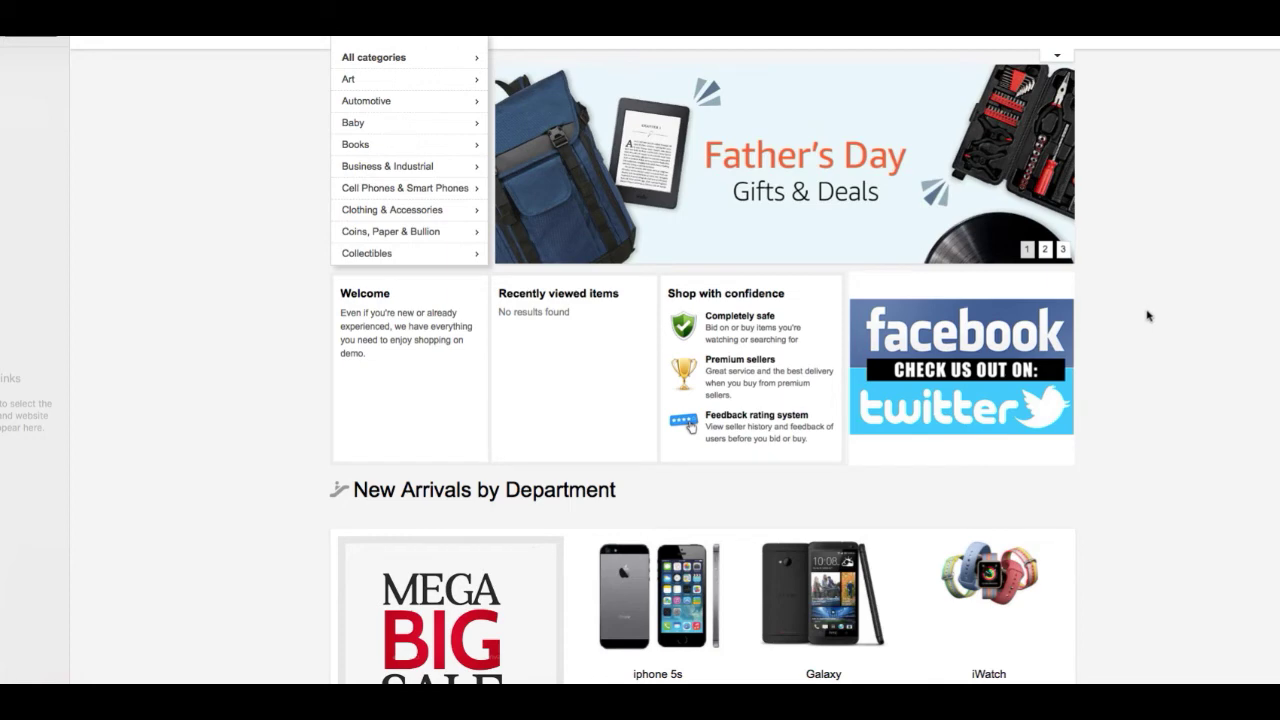
scroll(1153, 319, up, 1)
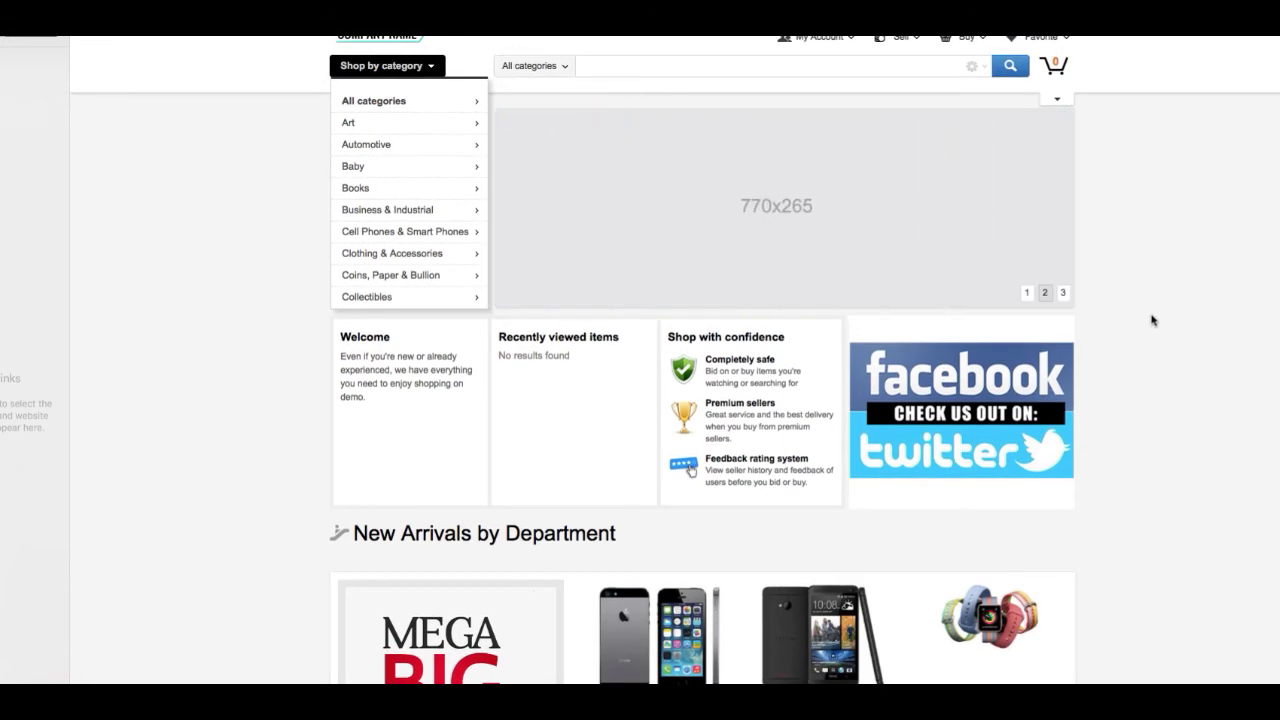
scroll(1152, 320, up, 1)
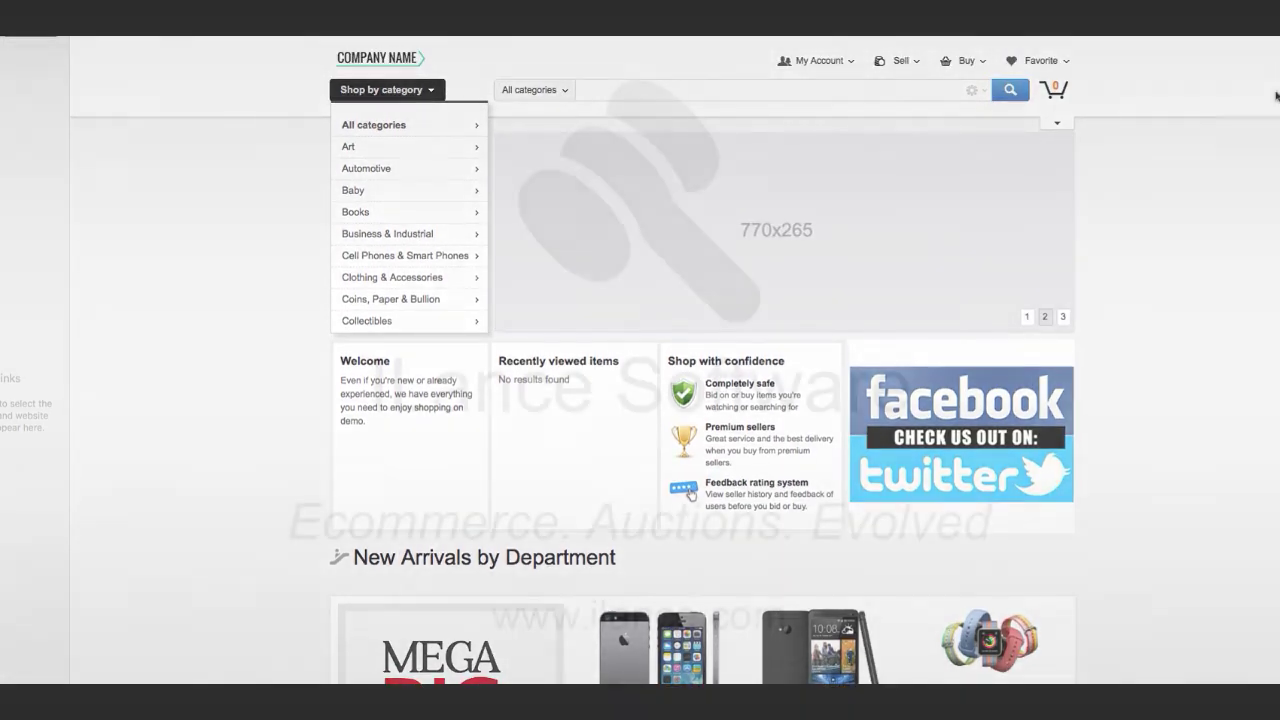